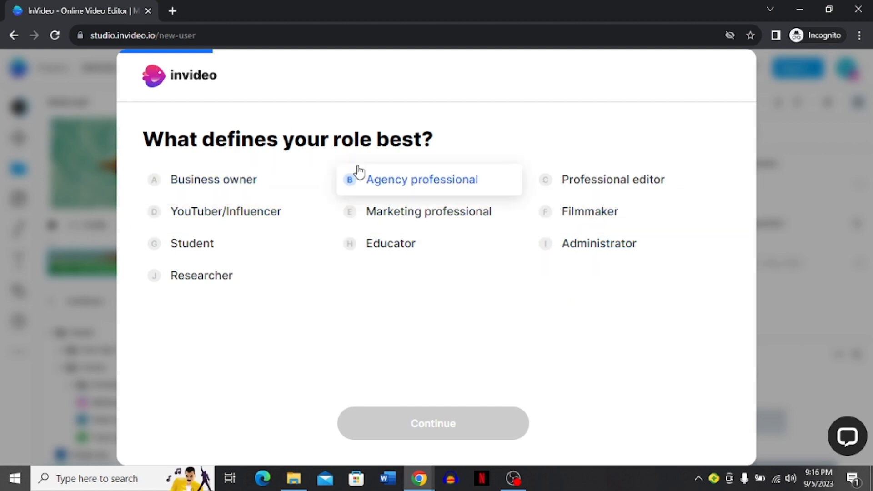
# Set the role to Student in the onboarding survey and skip inviting team members.
pyautogui.click(205, 243)
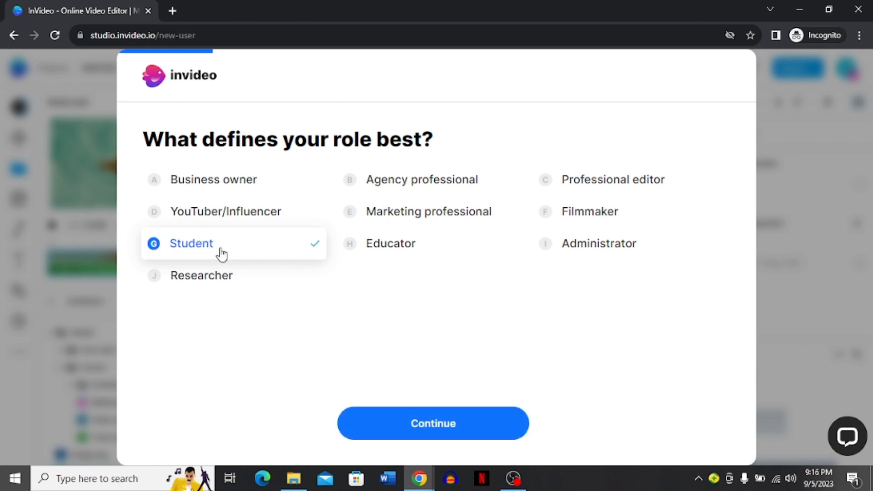
pyautogui.click(454, 438)
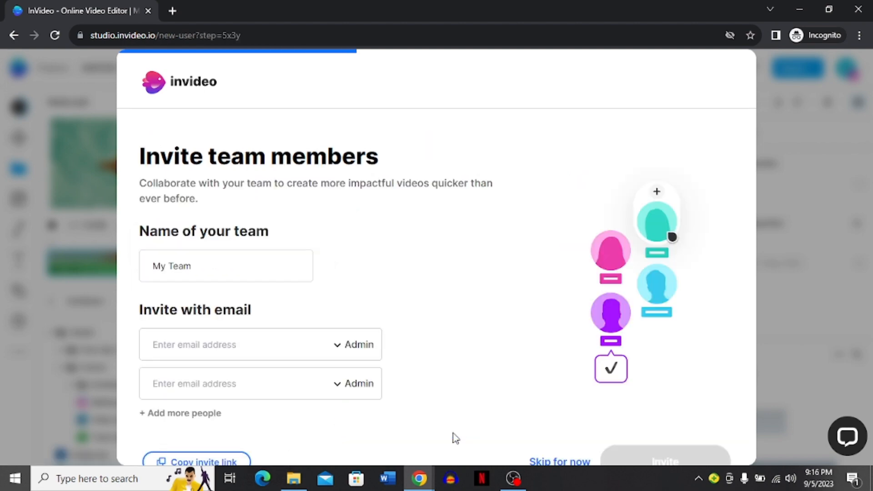
pyautogui.scroll(-1, 426, 320)
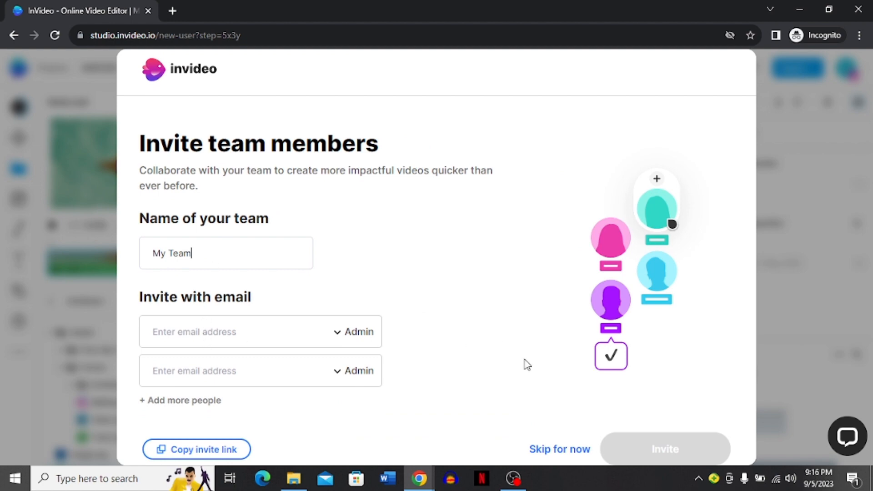
pyautogui.click(560, 450)
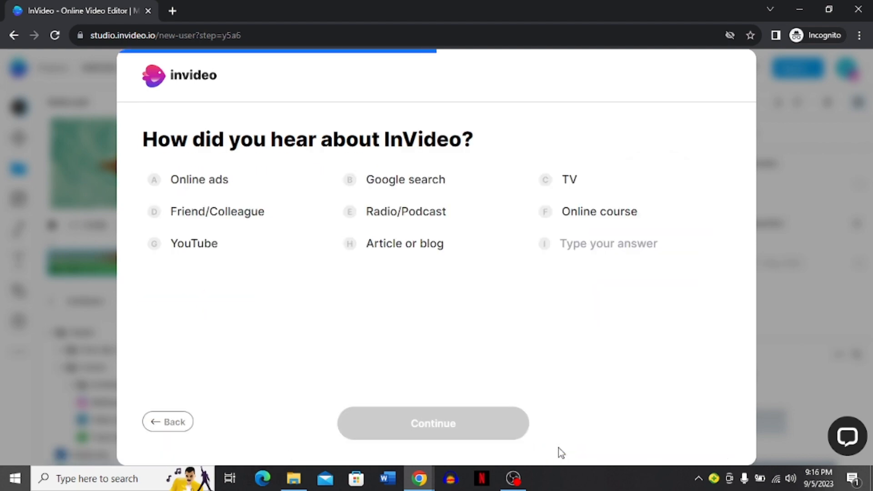
# Complete the survey with Radio/Podcast as source, Make money by creating/selling videos as goal, and YouTube videos as platform.
pyautogui.click(384, 225)
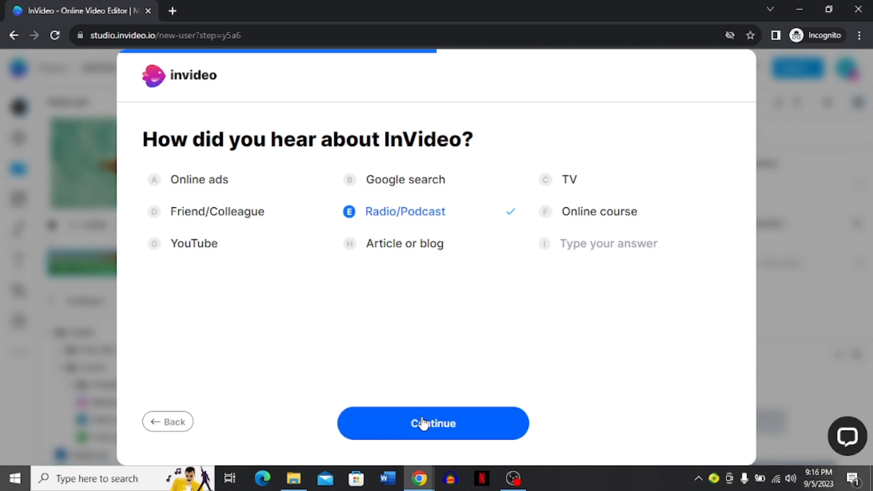
pyautogui.click(422, 423)
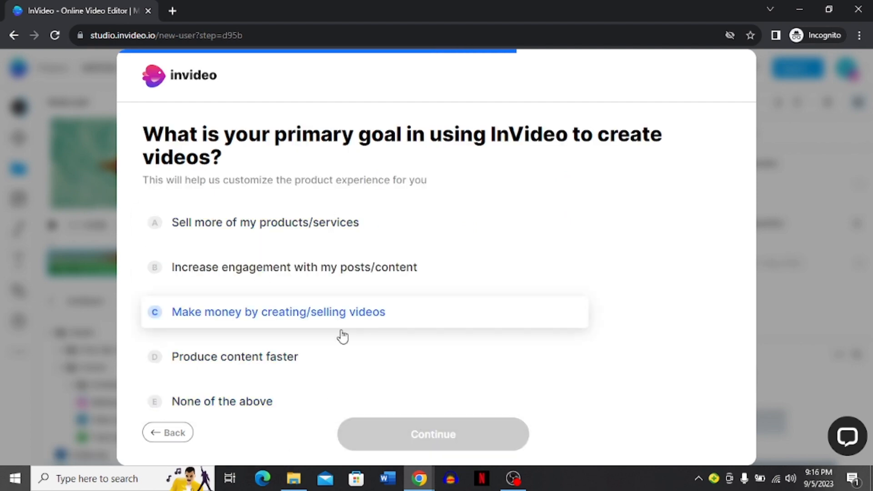
pyautogui.click(270, 322)
pyautogui.click(419, 434)
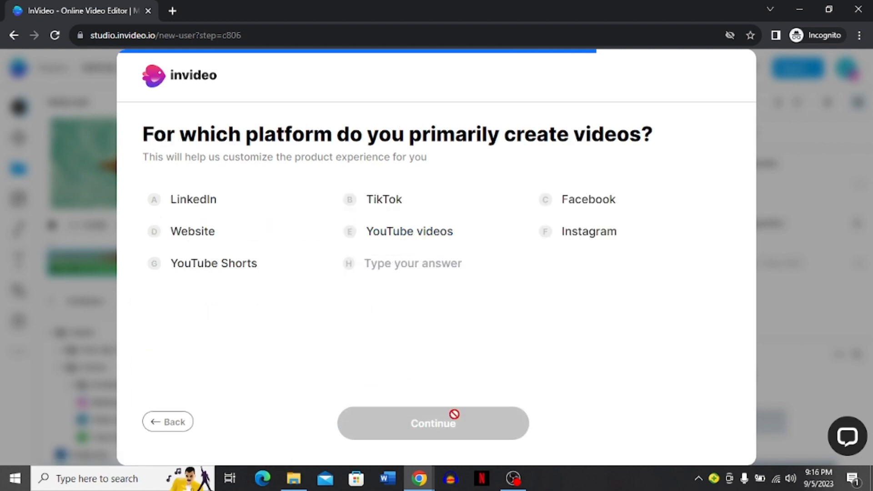
pyautogui.click(426, 228)
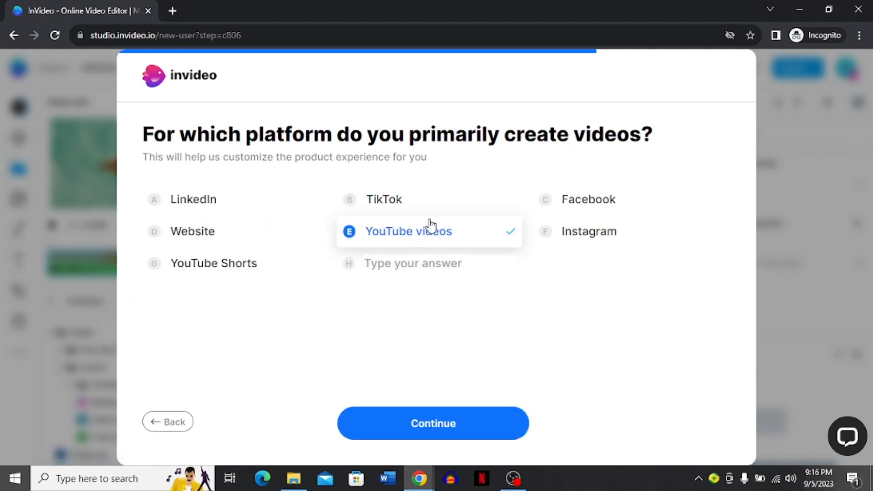
pyautogui.click(431, 420)
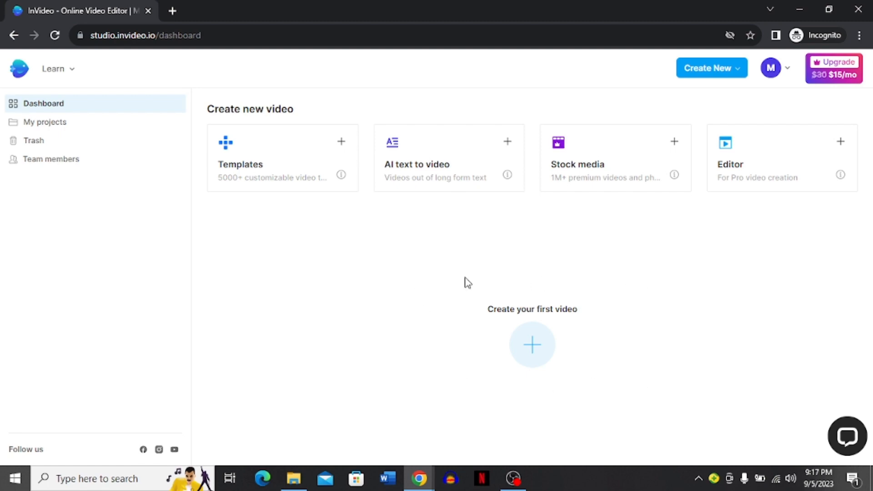
# Start a new video with the AI text to video workflow.
pyautogui.click(737, 70)
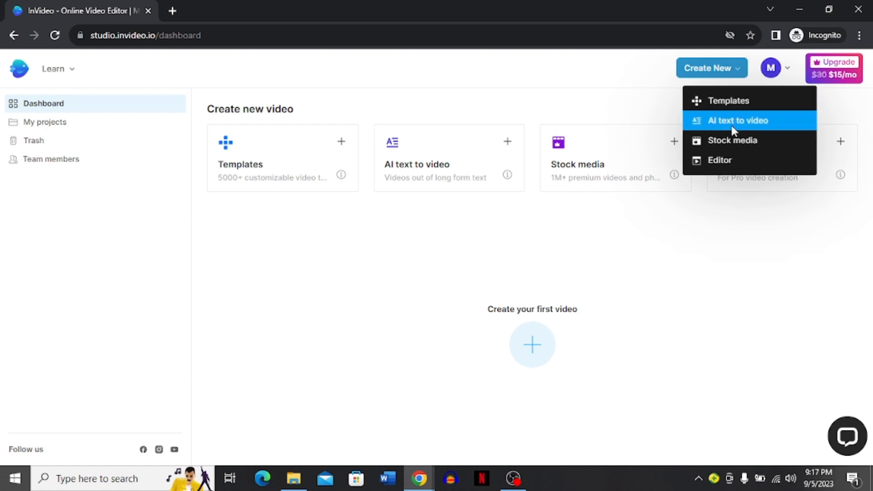
pyautogui.click(802, 218)
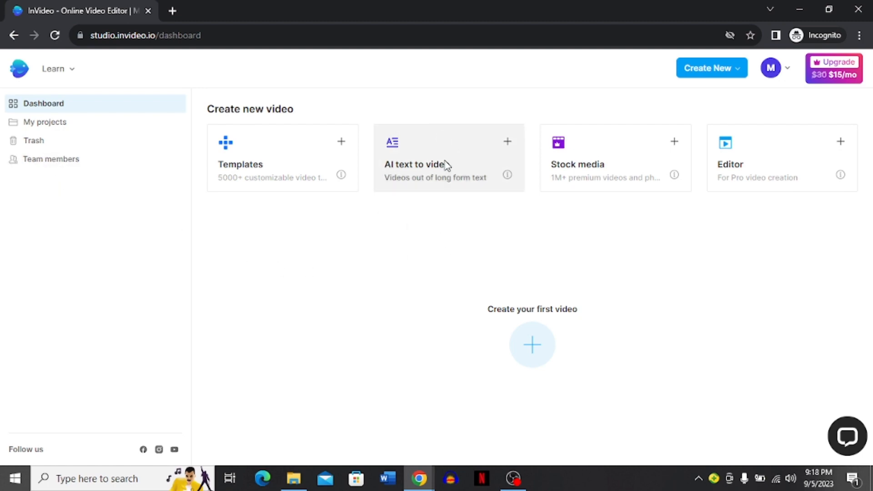
pyautogui.click(508, 144)
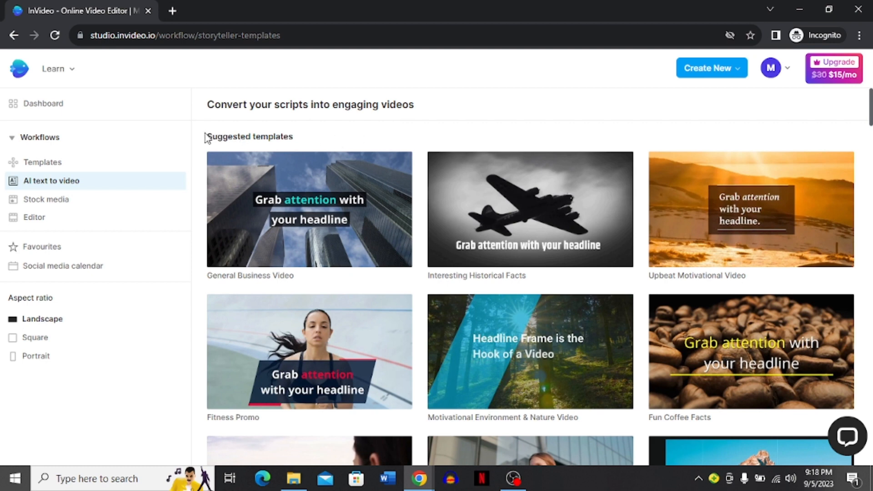
# Look through the suggested templates for converting scripts into videos, including their Portrait versions.
pyautogui.moveTo(205, 138); pyautogui.dragTo(283, 152)
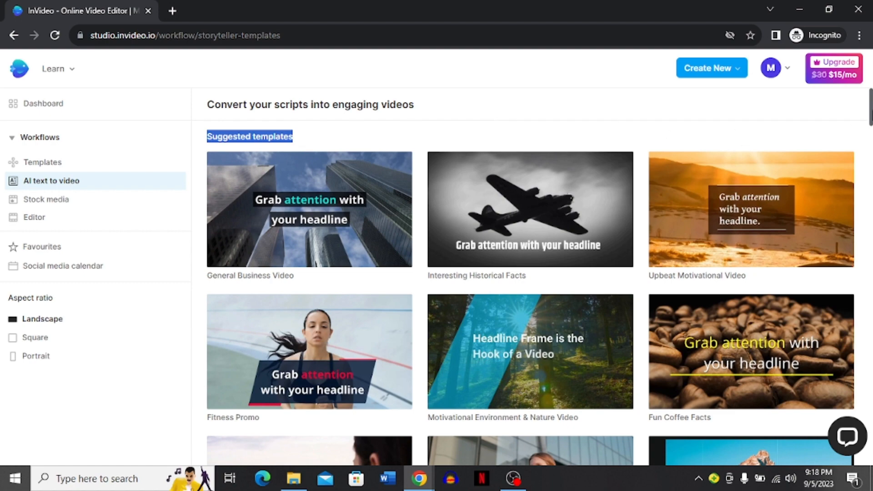
pyautogui.scroll(-13, 530, 277)
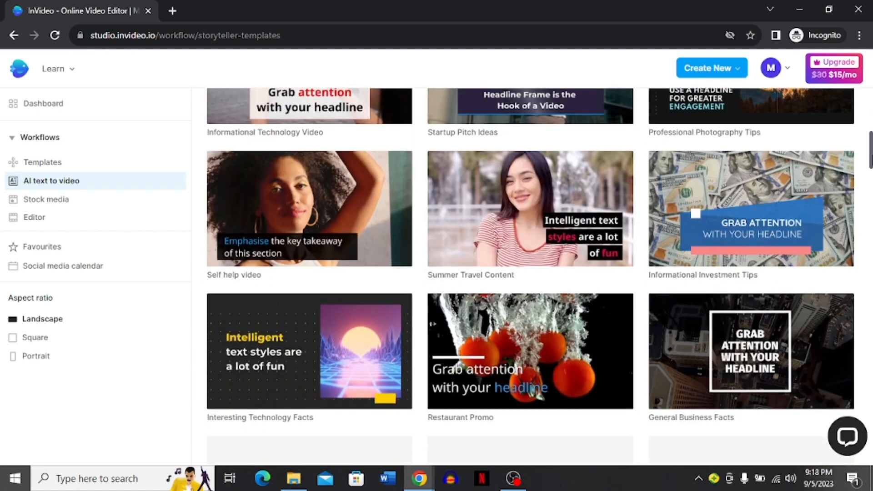
pyautogui.scroll(-12, 871, 232)
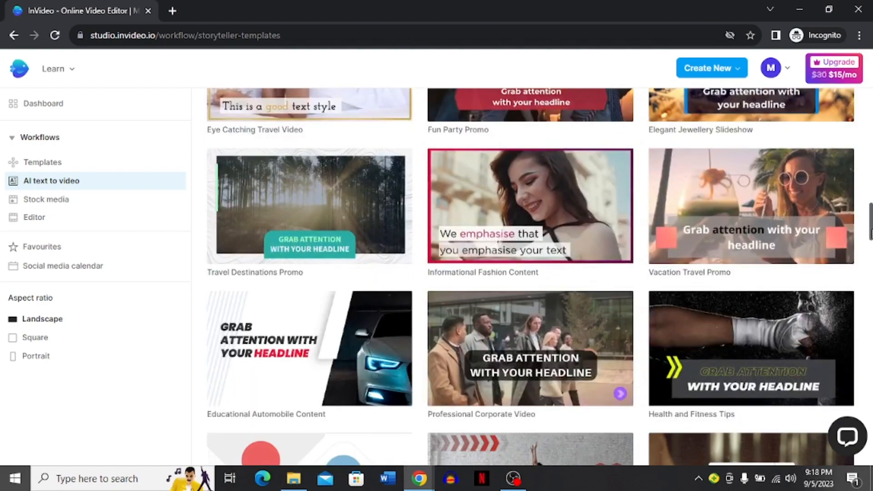
pyautogui.moveTo(870, 233); pyautogui.dragTo(867, 185)
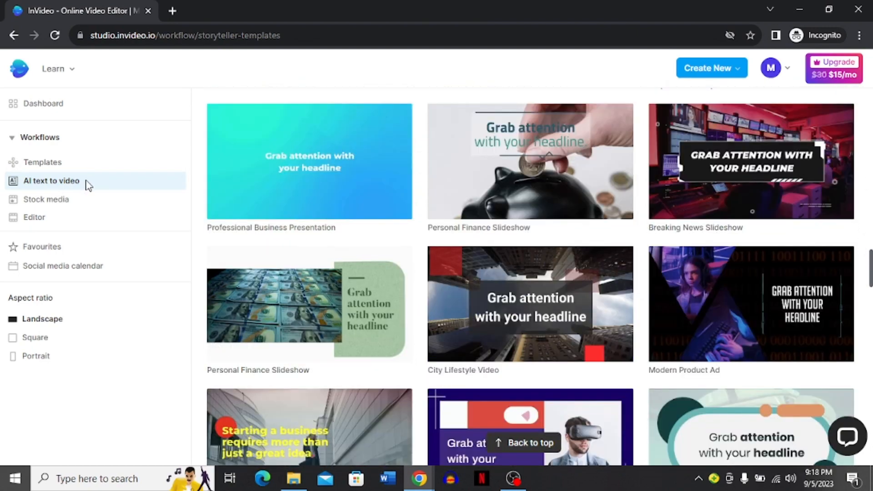
pyautogui.scroll(20, 457, 258)
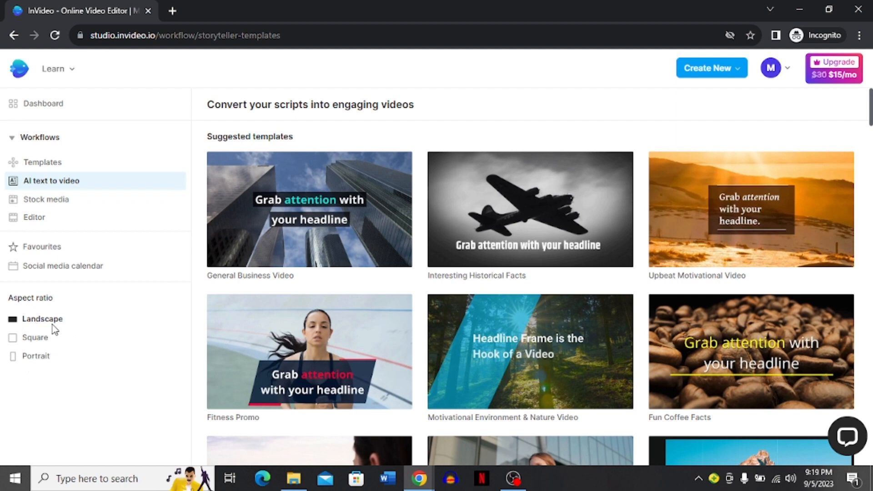
pyautogui.click(36, 357)
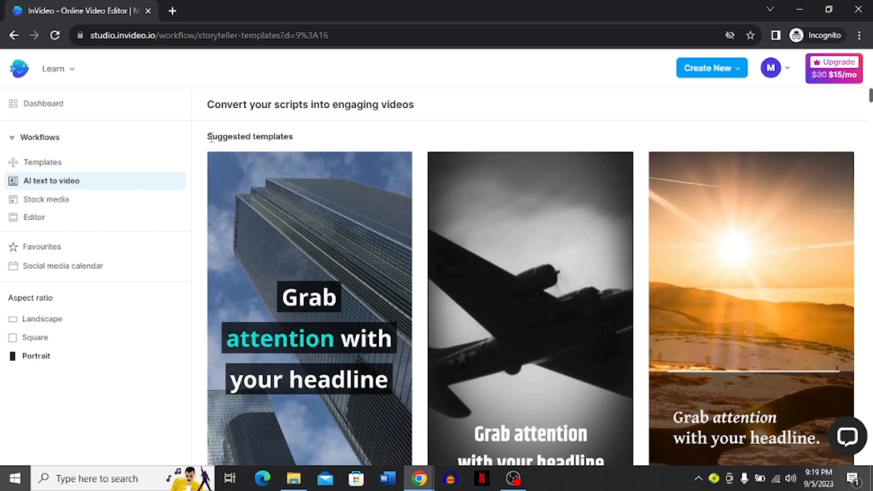
# Examine the pre-built Templates workflow and its aspect ratio, type and industry filters, including the full list of types.
pyautogui.click(66, 165)
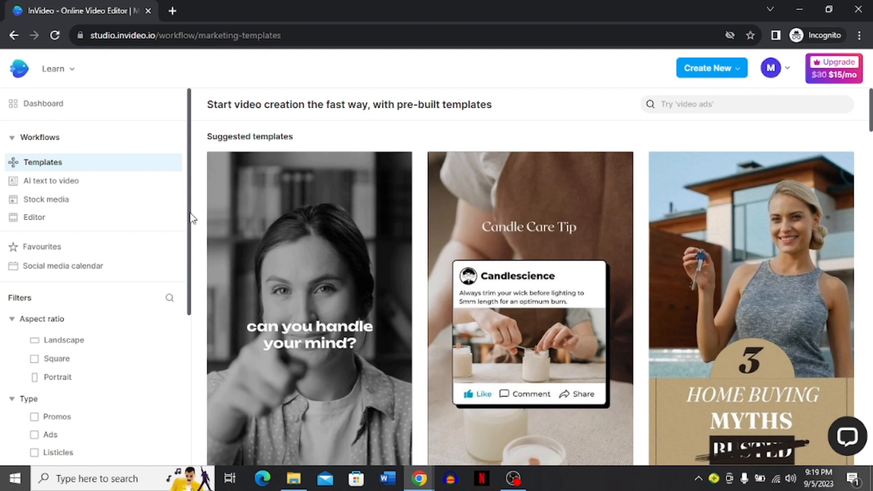
pyautogui.moveTo(190, 218); pyautogui.dragTo(176, 325)
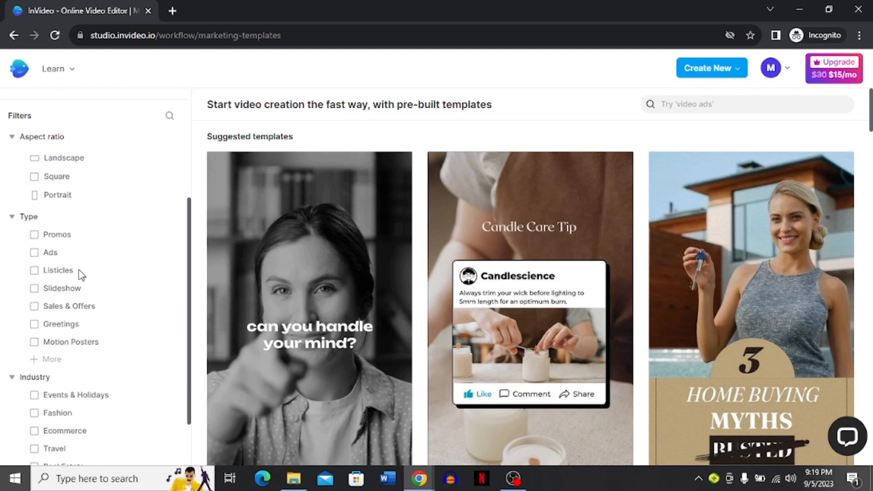
pyautogui.moveTo(207, 251)
pyautogui.scroll(-3, 187, 253)
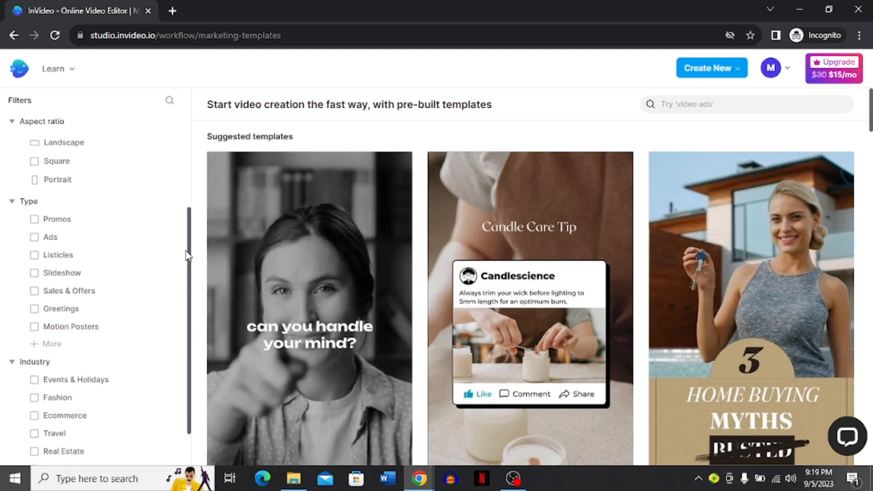
pyautogui.click(178, 297)
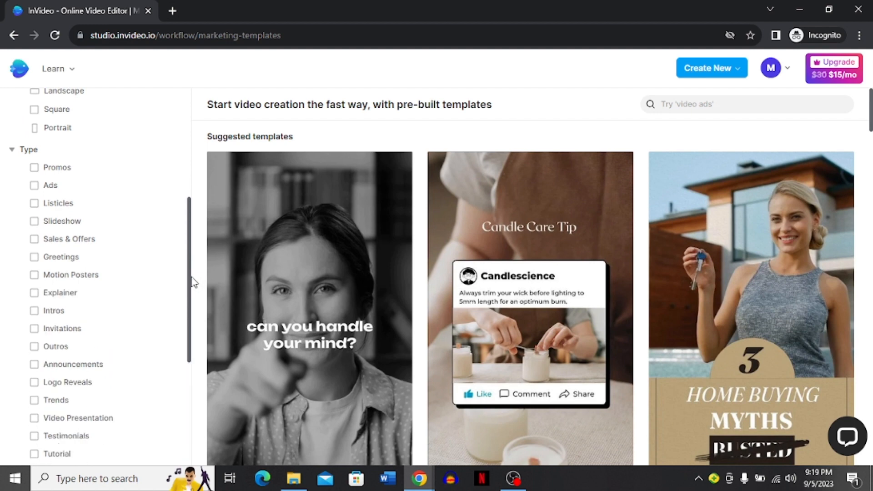
pyautogui.moveTo(190, 281); pyautogui.dragTo(177, 395)
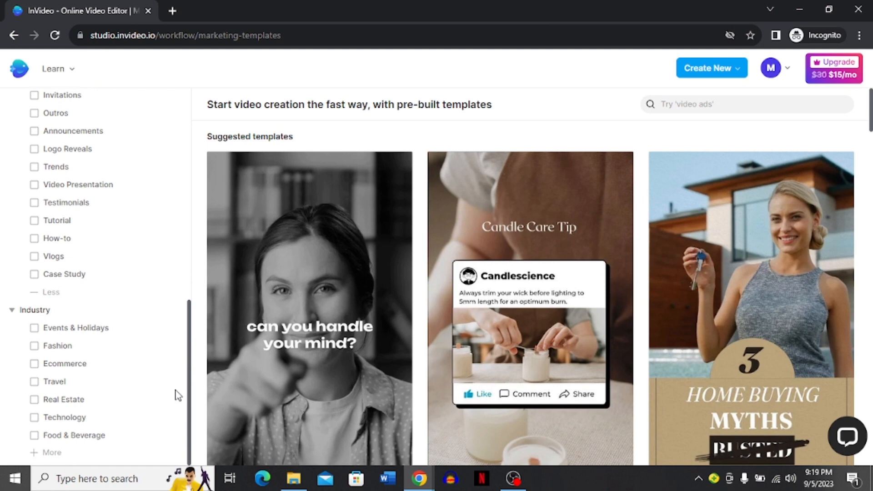
pyautogui.scroll(10, 84, 362)
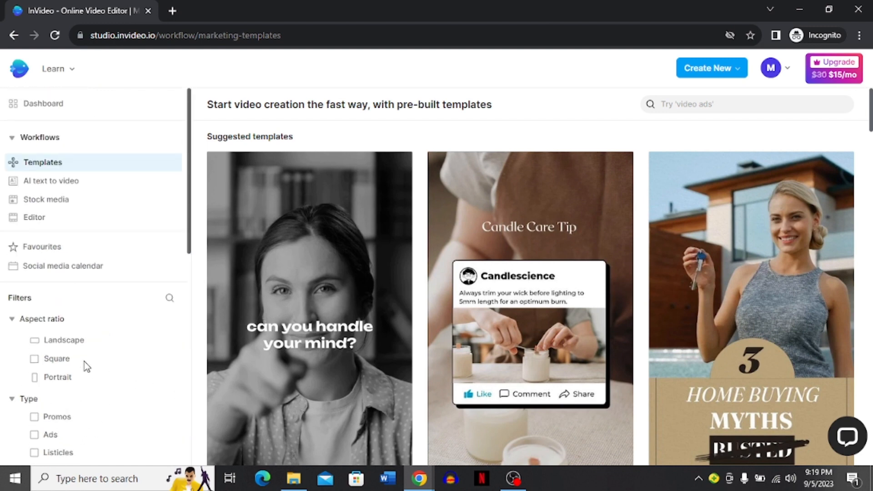
pyautogui.scroll(-3, 84, 361)
pyautogui.scroll(3, 84, 362)
# Return to the AI text to video workflow and open the Fun Coffee Facts template.
pyautogui.click(49, 186)
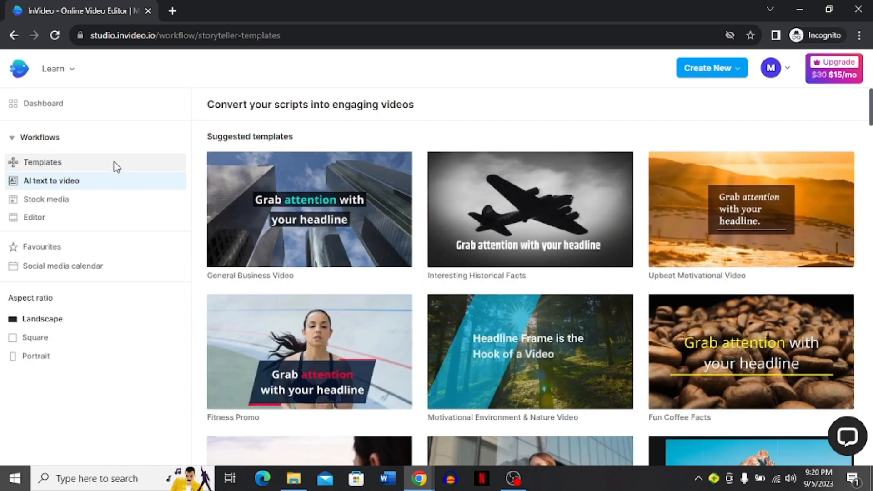
pyautogui.moveTo(292, 255)
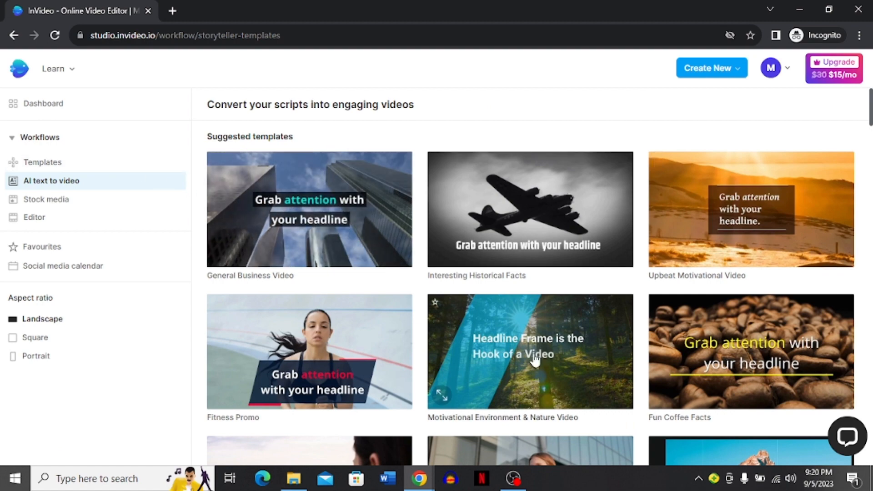
pyautogui.moveTo(671, 350)
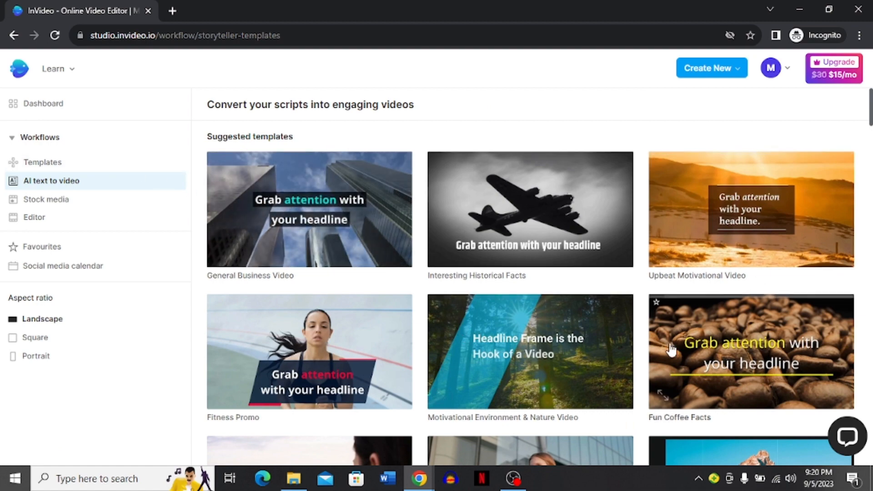
pyautogui.click(715, 343)
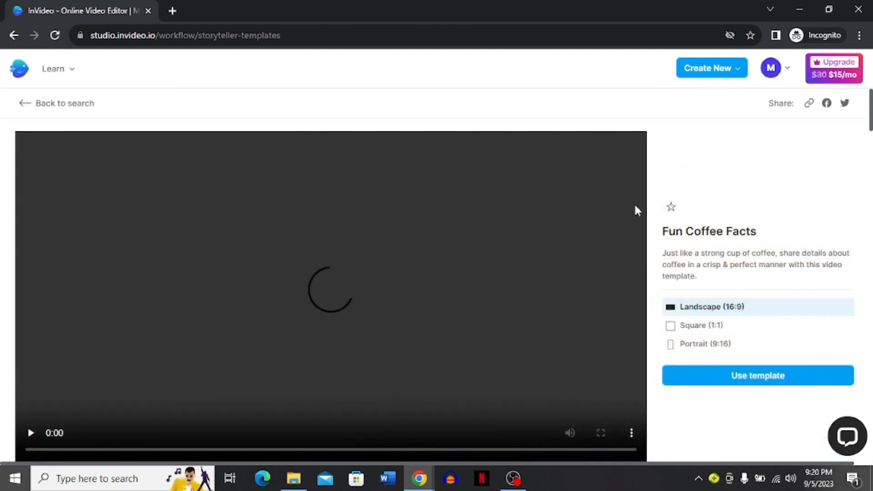
# Play the preview video of the Fun Coffee Facts template and toggle its sound.
pyautogui.click(54, 433)
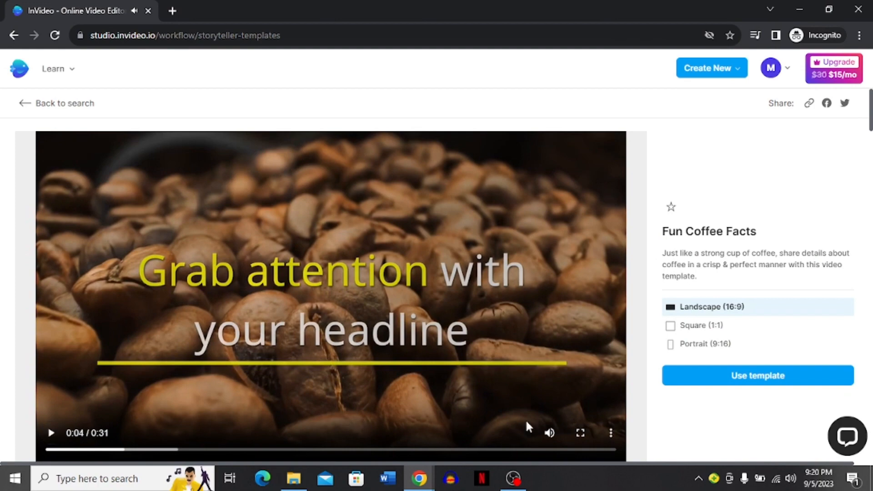
pyautogui.click(549, 433)
pyautogui.click(51, 432)
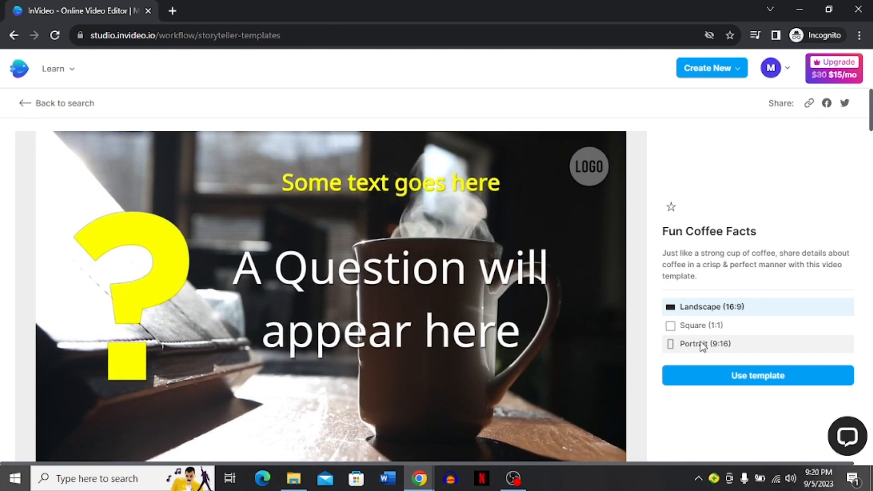
# Set the Fun Coffee Facts template to Portrait (9:16) and use it for the new video.
pyautogui.click(702, 345)
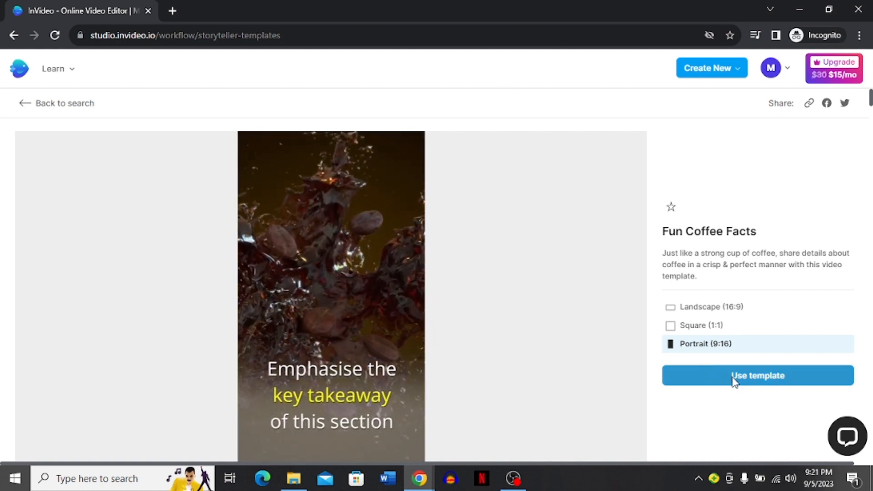
pyautogui.click(733, 377)
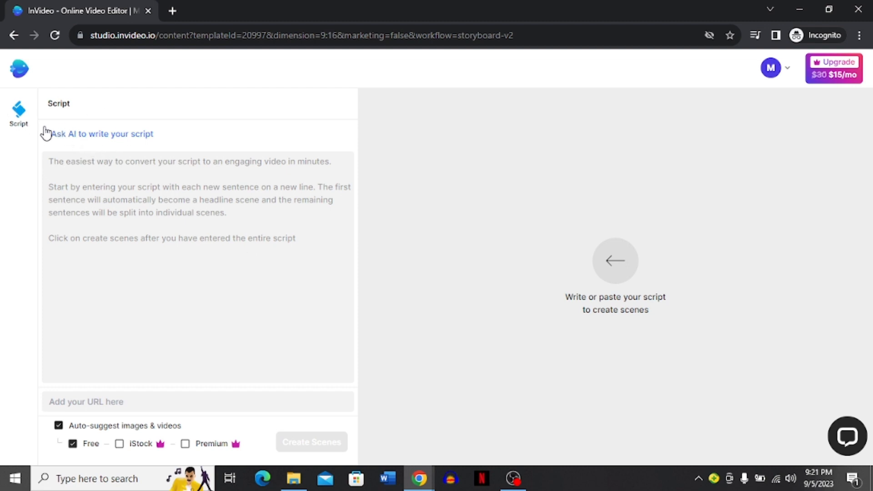
# Generate an AI script from the prompt "write a script about a pet cat".
pyautogui.moveTo(43, 134); pyautogui.dragTo(188, 137)
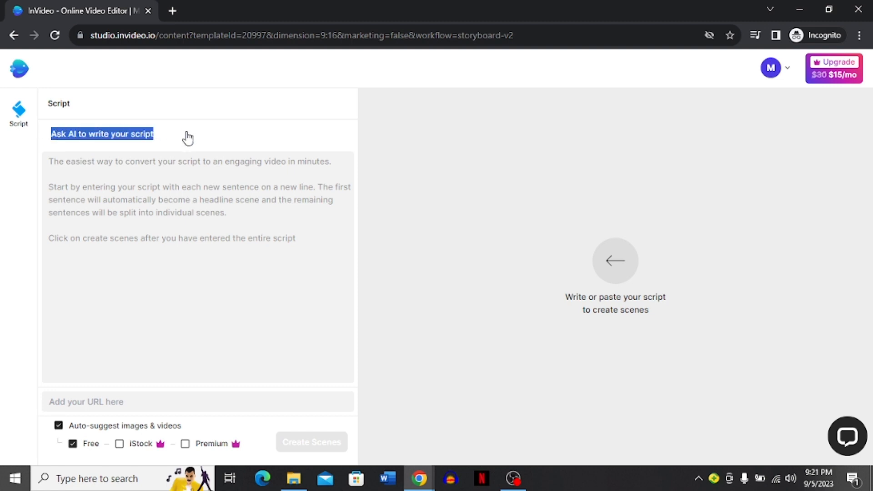
pyautogui.click(188, 137)
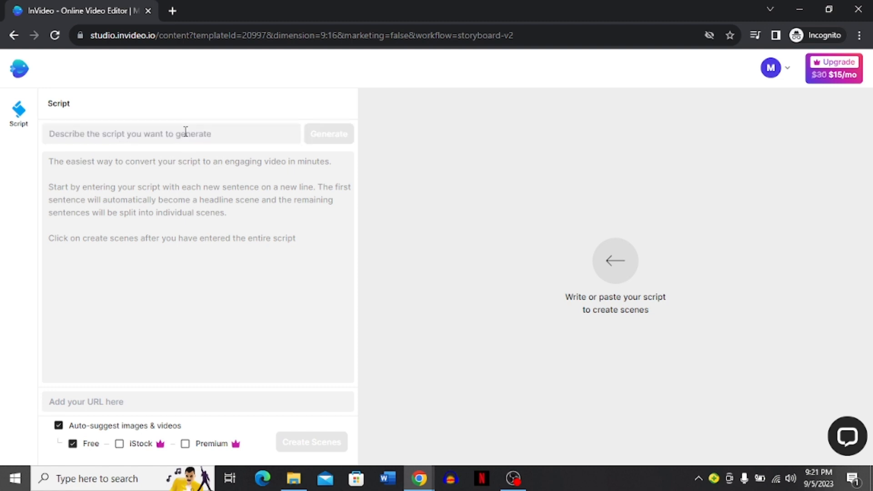
pyautogui.click(91, 133)
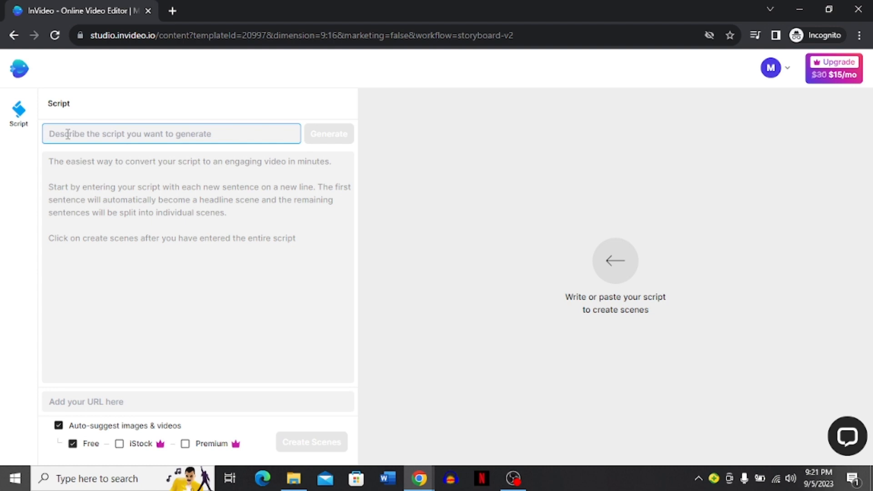
pyautogui.write('write a script about a pet cat')
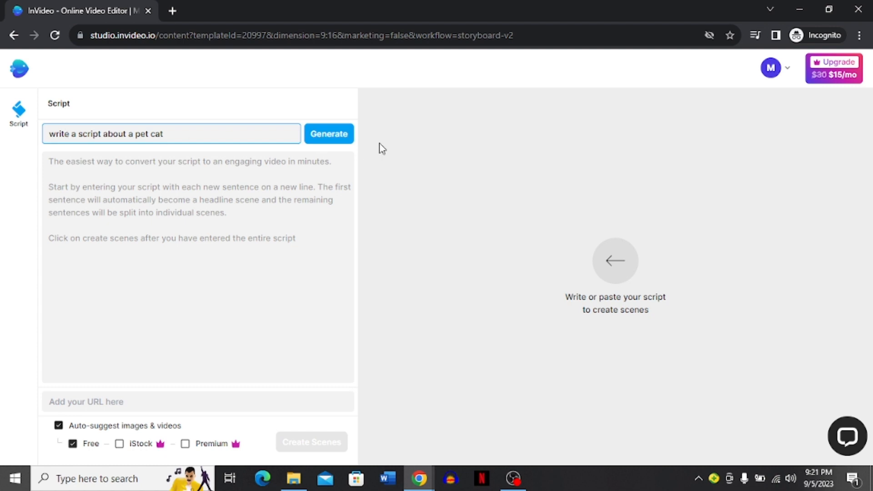
pyautogui.click(326, 136)
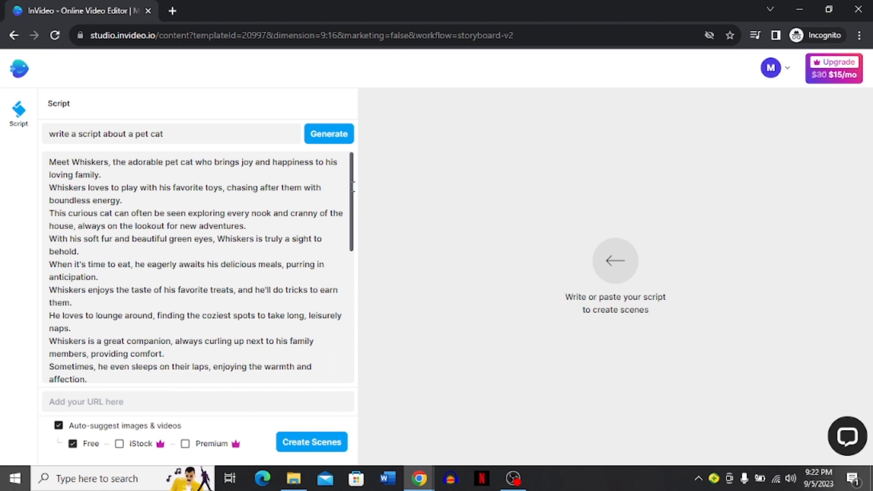
# Read through the generated pet cat script, including its opening line and the sentences further down.
pyautogui.moveTo(351, 186); pyautogui.dragTo(349, 202)
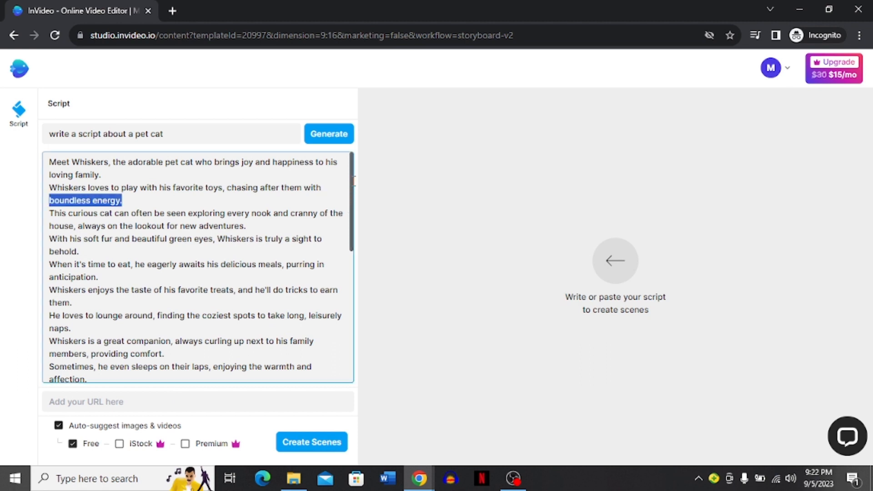
pyautogui.click(333, 192)
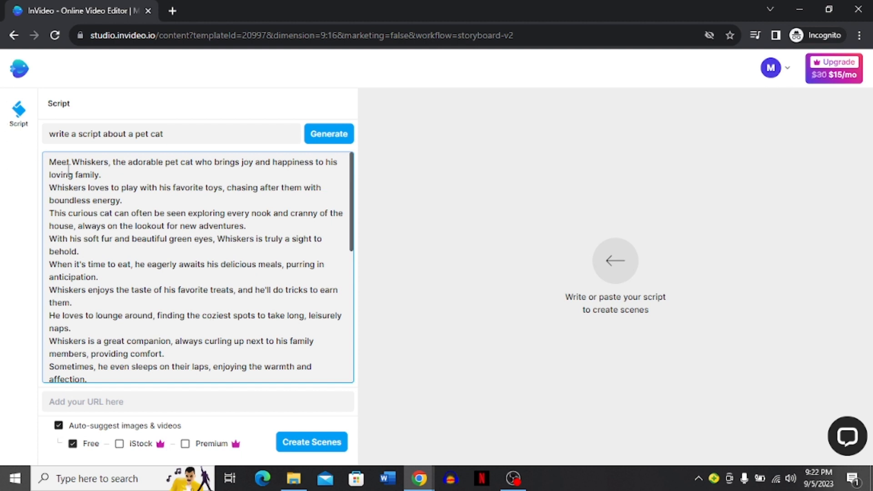
pyautogui.moveTo(60, 163); pyautogui.dragTo(104, 175)
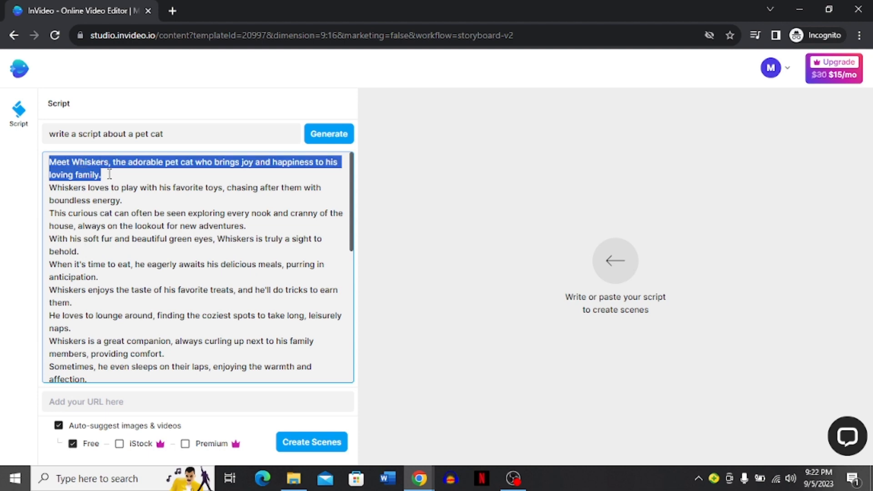
pyautogui.click(109, 174)
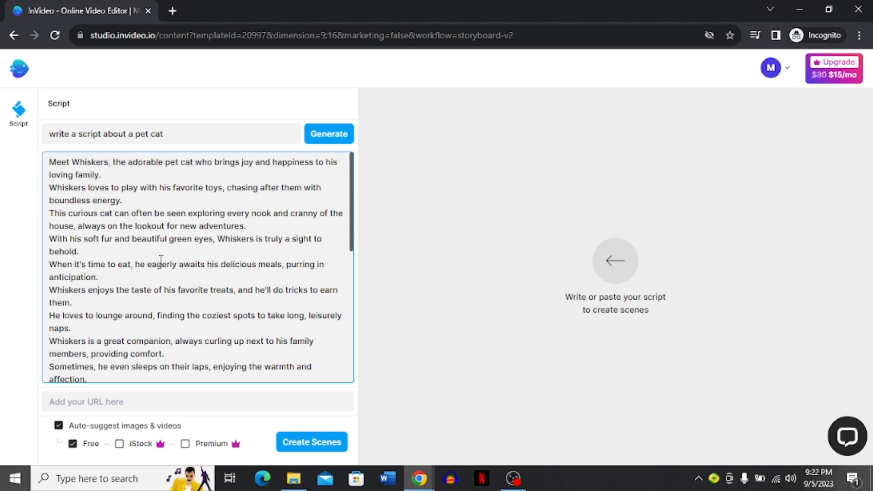
pyautogui.scroll(-10, 161, 259)
pyautogui.scroll(10, 160, 260)
pyautogui.scroll(-1, 352, 171)
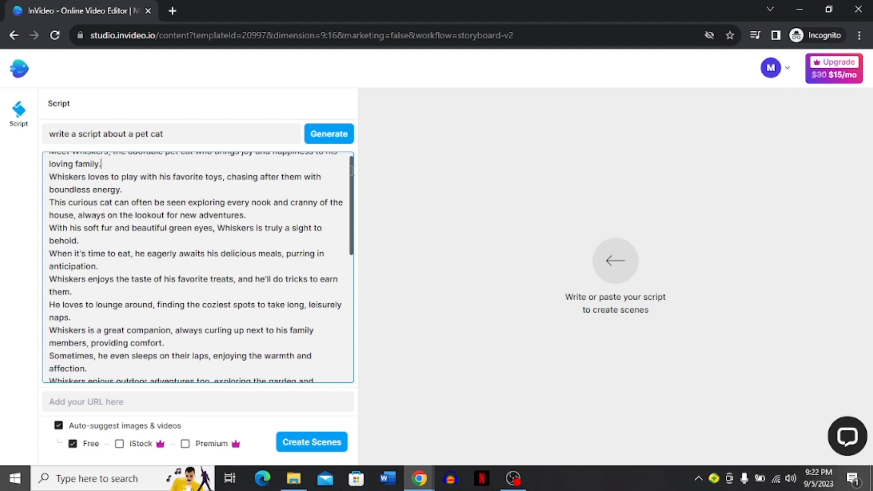
pyautogui.moveTo(352, 171); pyautogui.dragTo(344, 200)
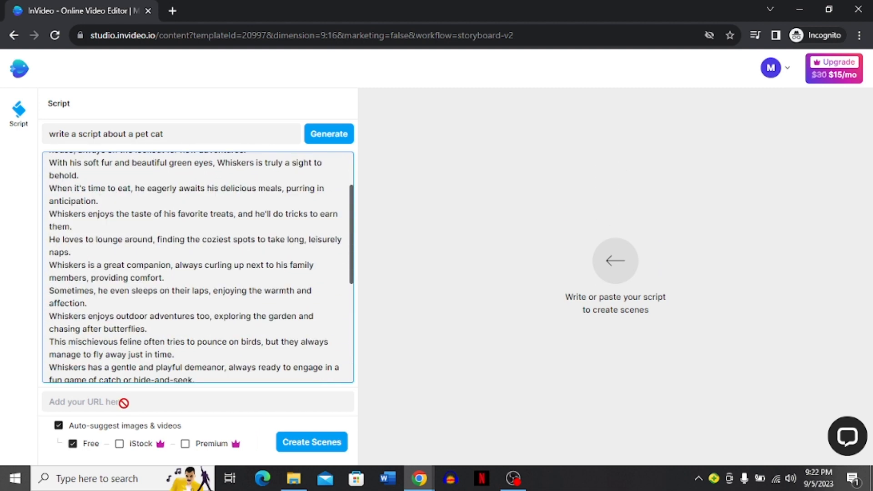
pyautogui.scroll(2, 150, 296)
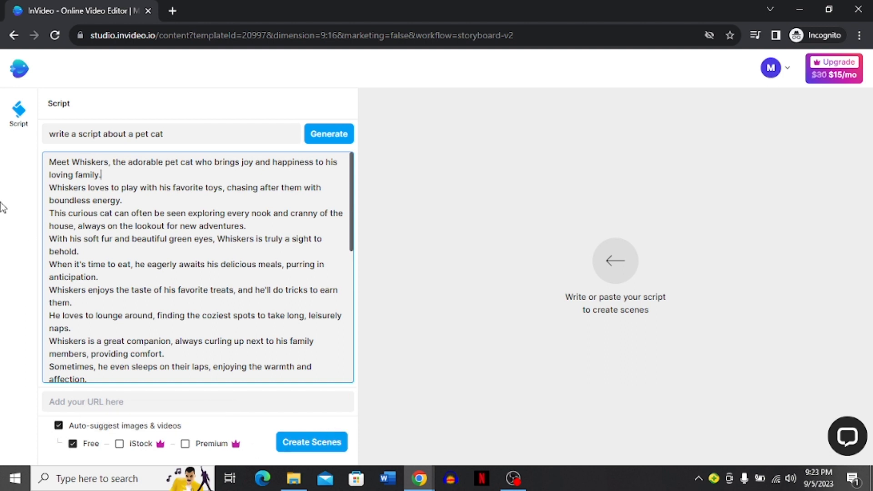
# Create the video scenes from the generated script with auto-suggested free images and videos.
pyautogui.click(300, 450)
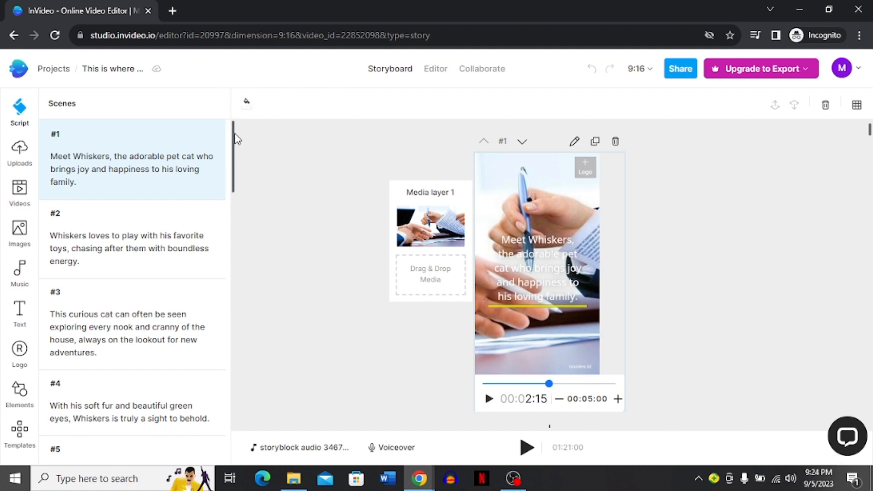
pyautogui.moveTo(235, 138); pyautogui.dragTo(435, 78)
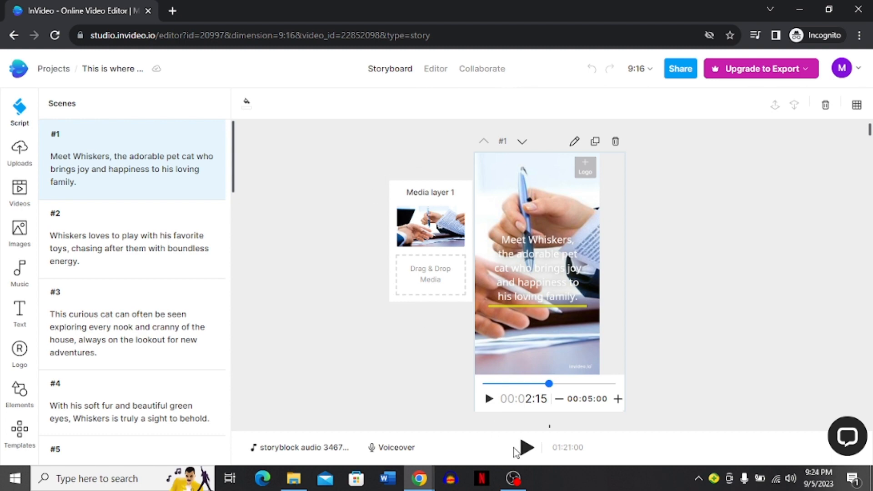
pyautogui.click(380, 449)
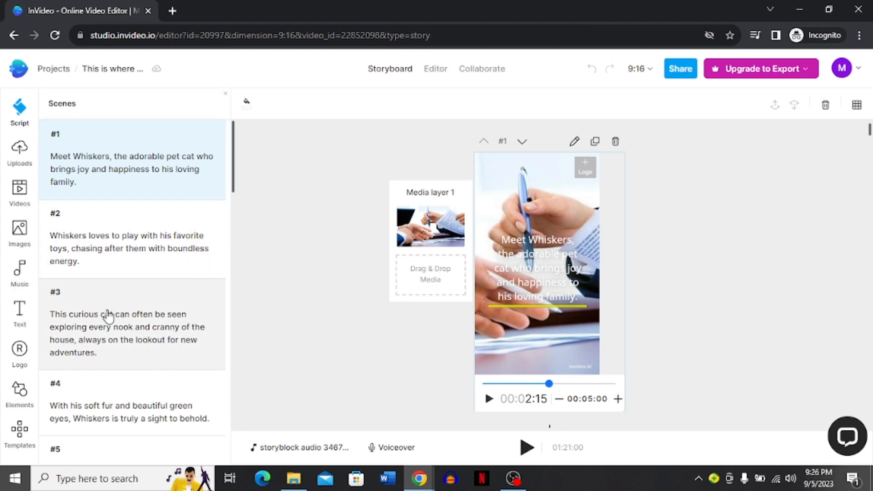
# Search the stock videos for "rain" and browse the matching clips.
pyautogui.click(19, 191)
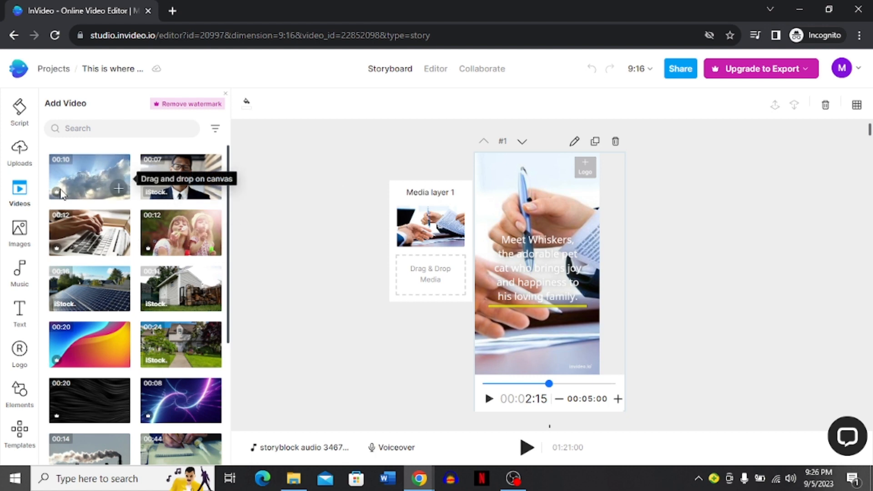
pyautogui.moveTo(57, 193)
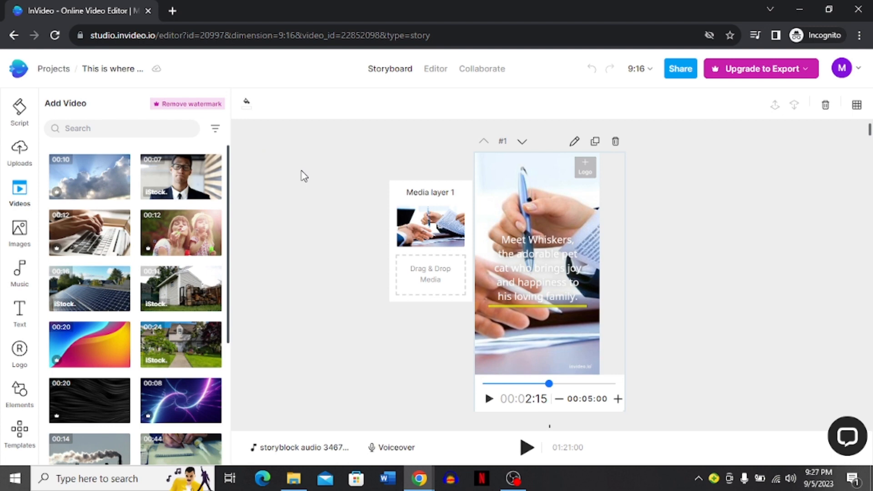
pyautogui.click(130, 130)
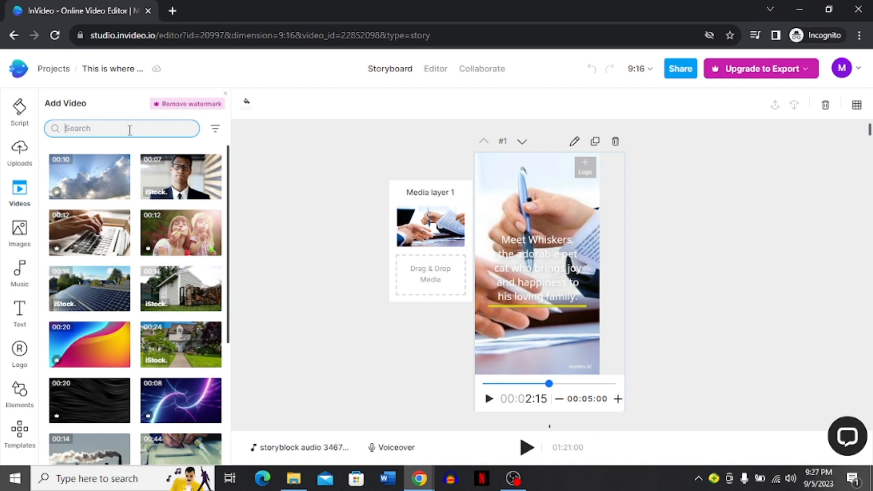
pyautogui.write('rain')
pyautogui.press('Return')
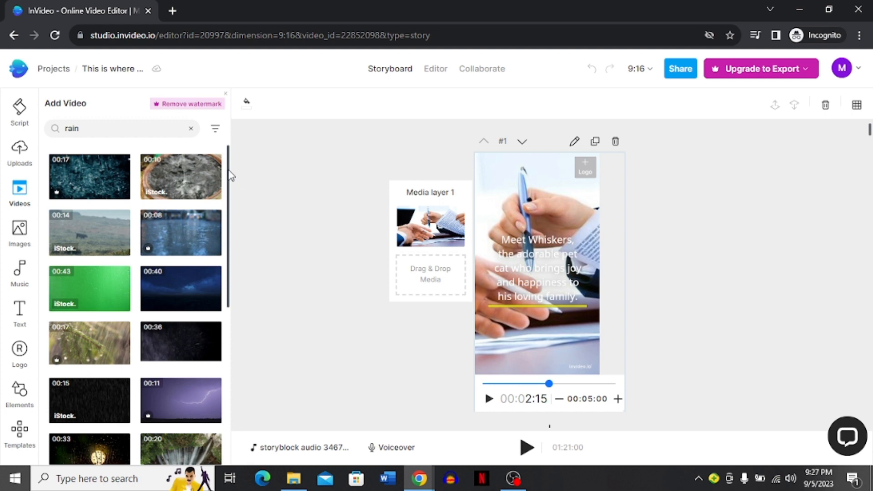
pyautogui.scroll(-3, 227, 189)
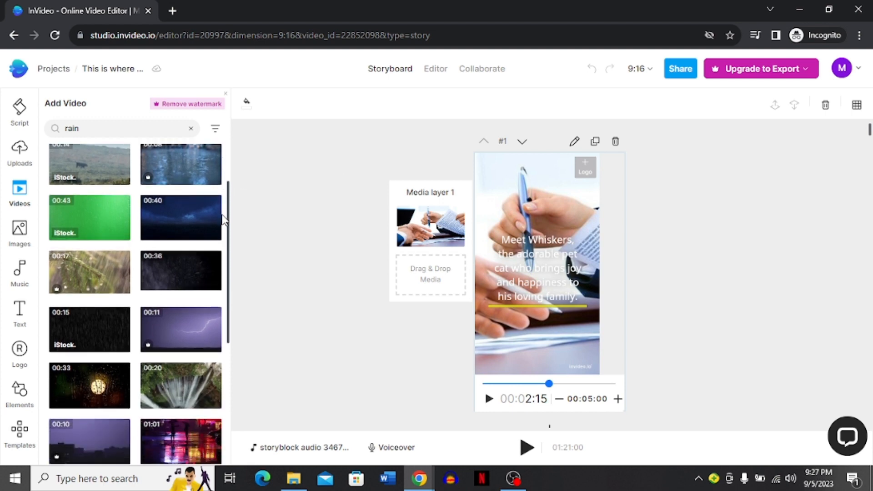
pyautogui.scroll(-3, 223, 245)
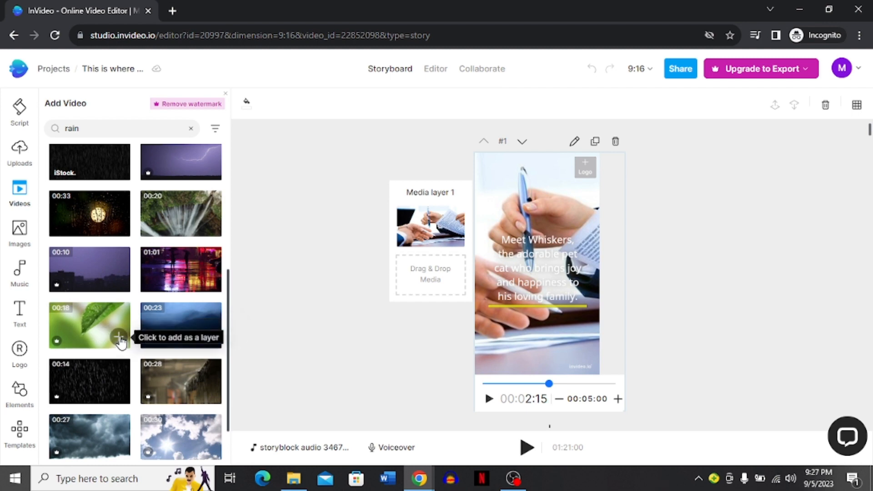
# Preview the wet green leaf clip and the neon-lit rainy street clip for trimming, examine the trim options, and close without adding either.
pyautogui.click(118, 337)
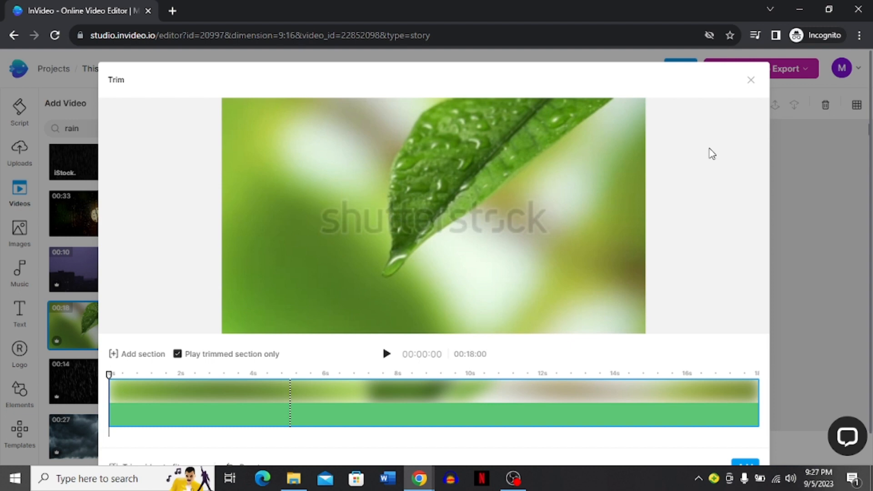
pyautogui.click(750, 82)
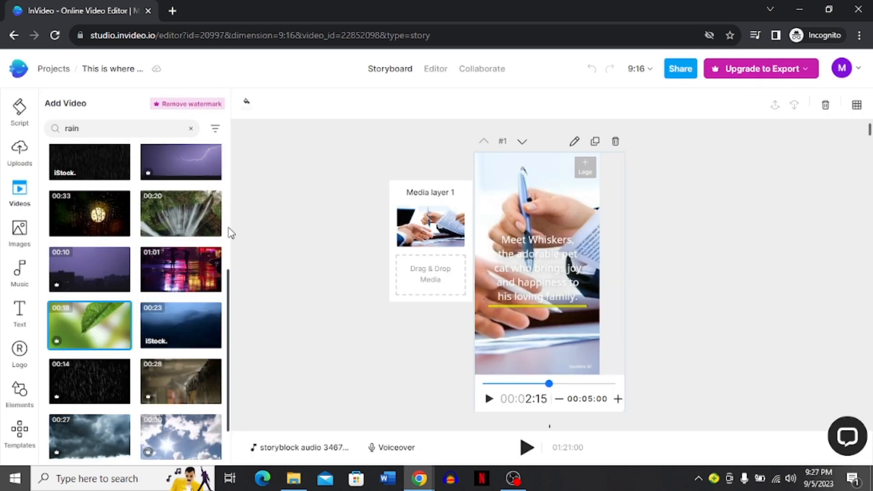
pyautogui.click(212, 283)
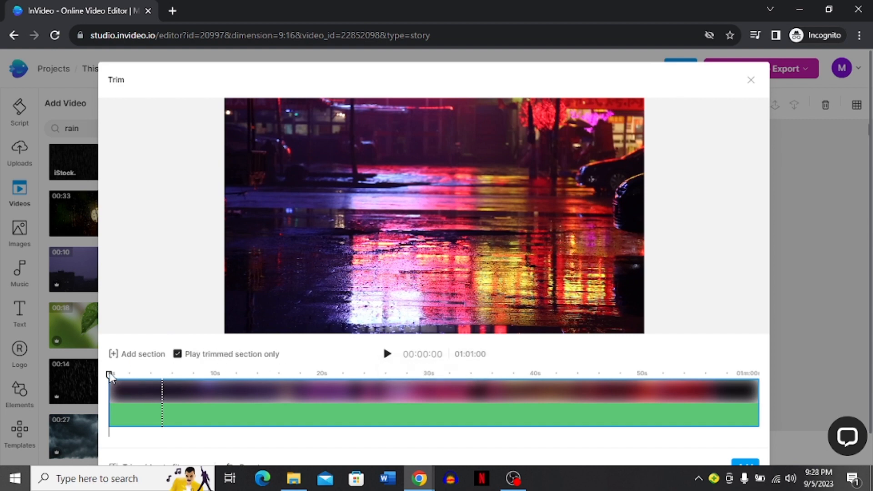
pyautogui.moveTo(114, 376); pyautogui.dragTo(84, 400)
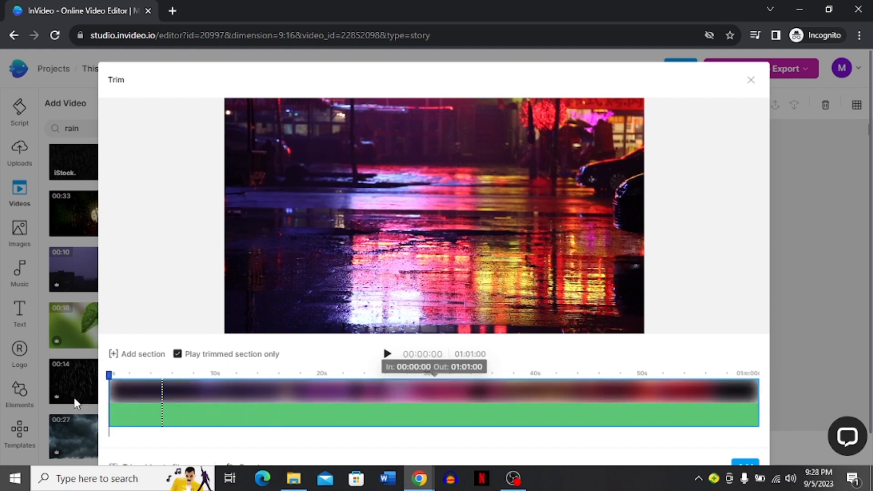
pyautogui.click(178, 358)
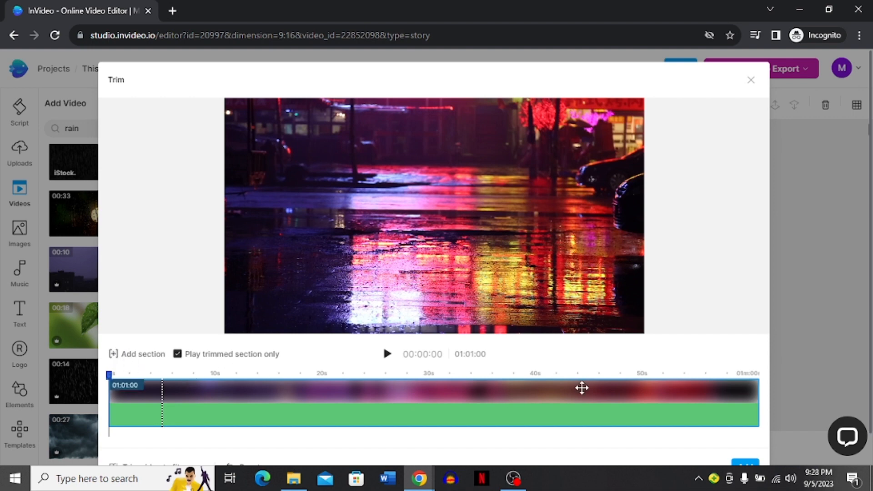
pyautogui.scroll(-1, 672, 293)
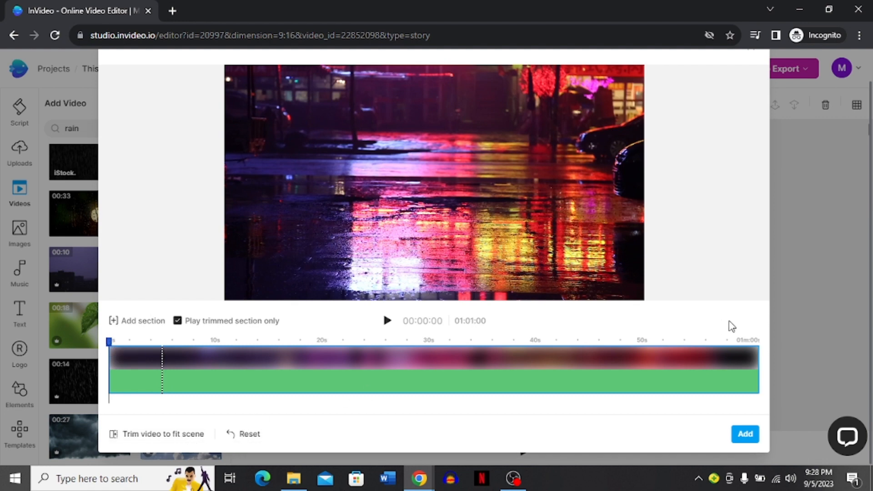
pyautogui.scroll(1, 777, 303)
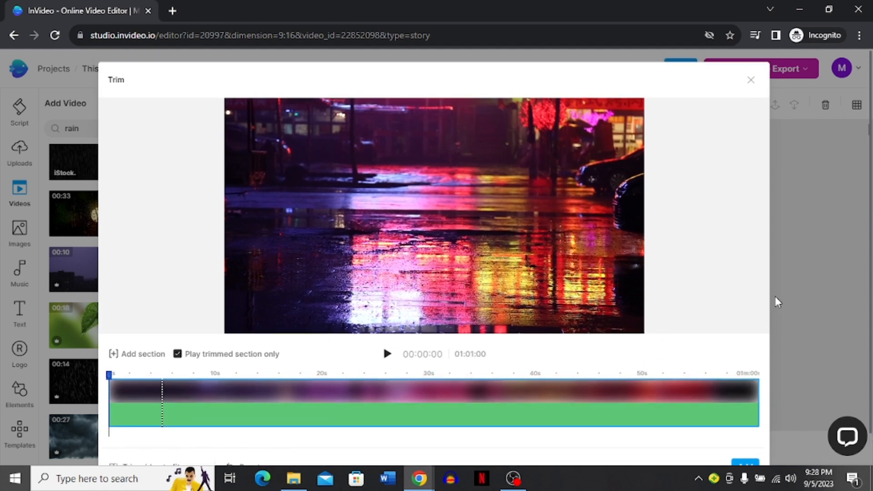
pyautogui.click(751, 81)
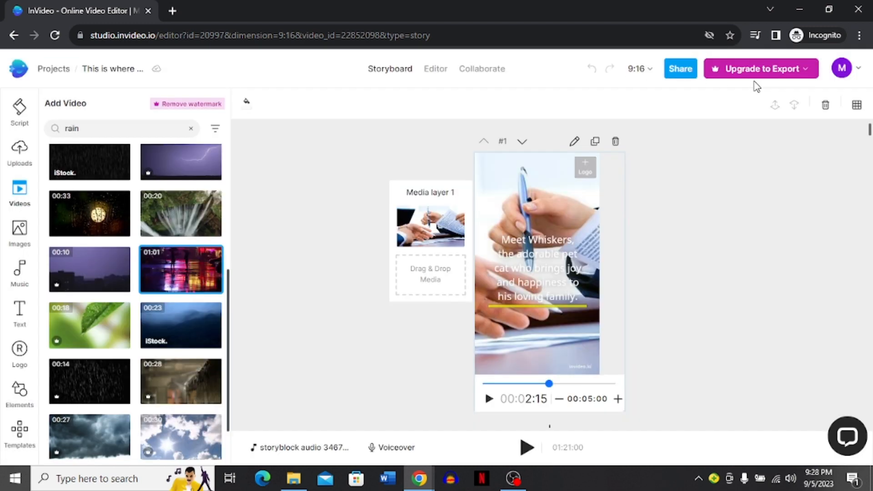
# Search the stock images for "cat" and add the tabby cat lying on its back to scene 1 as a new layer.
pyautogui.click(24, 247)
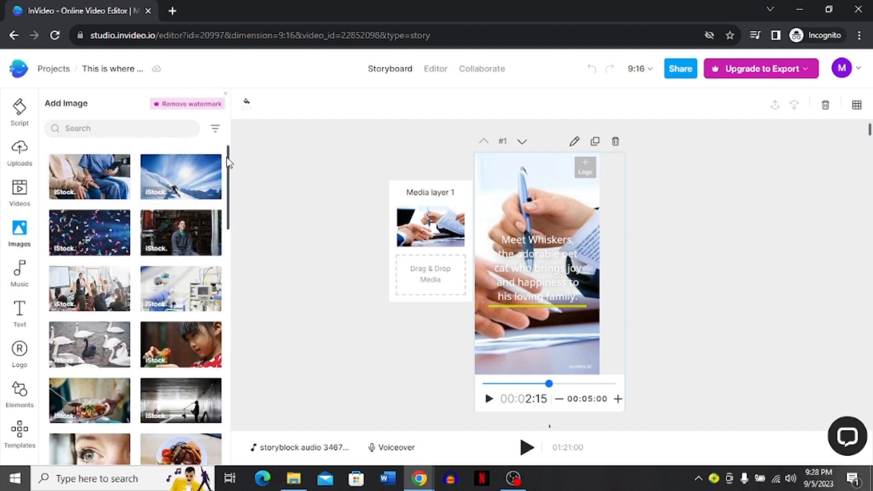
pyautogui.moveTo(229, 163); pyautogui.dragTo(205, 146)
pyautogui.click(113, 133)
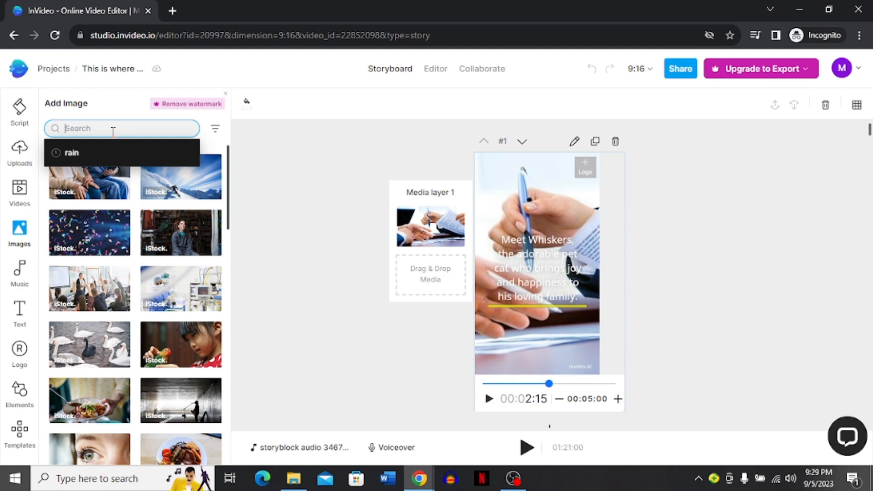
pyautogui.write('d')
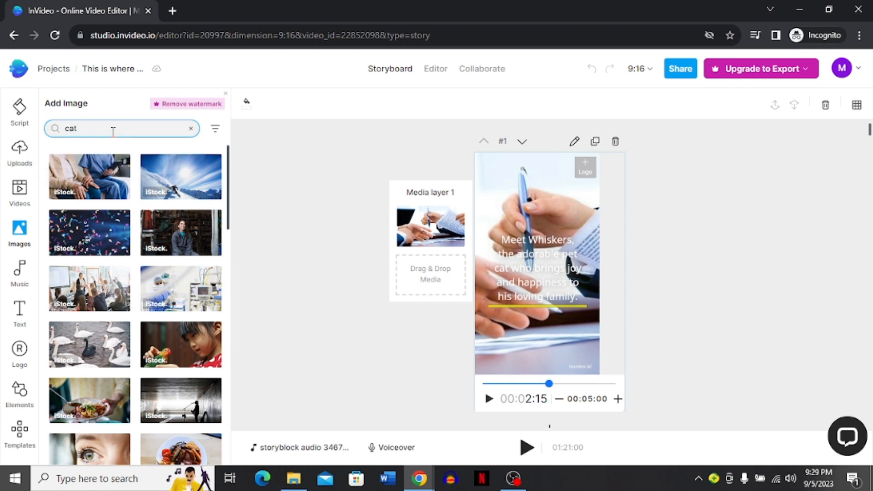
pyautogui.press('Return')
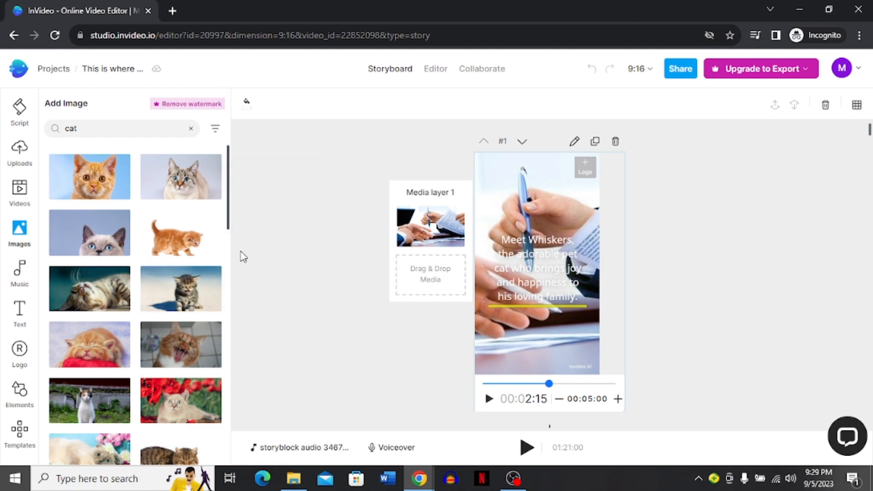
pyautogui.click(118, 302)
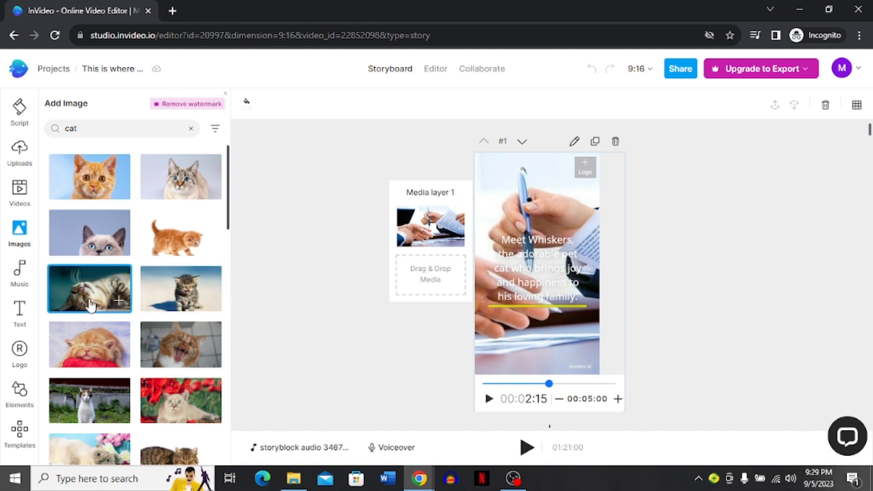
pyautogui.click(118, 302)
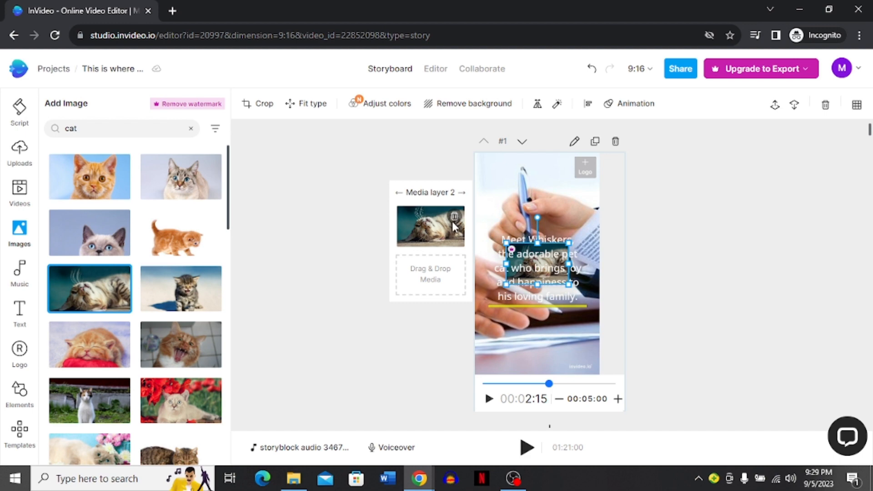
# Delete the tabby cat image layer from scene 1, leaving the hand-with-pen background in place.
pyautogui.scroll(5, 453, 222)
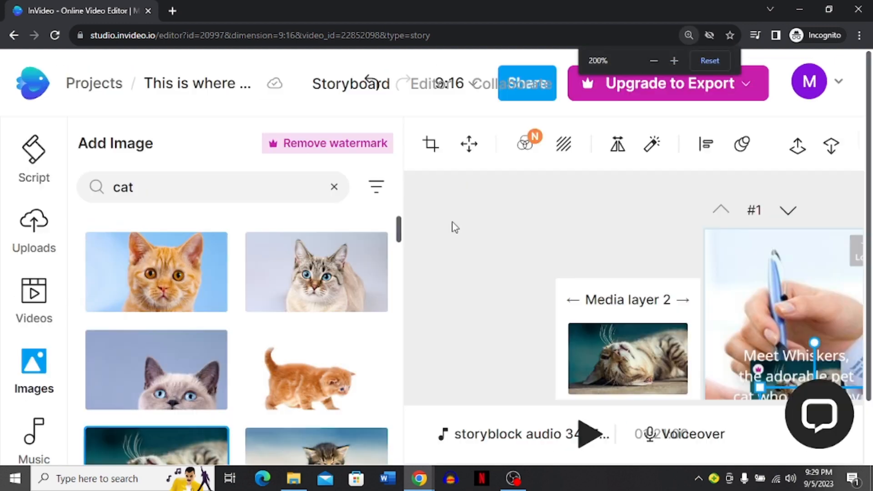
pyautogui.scroll(-4, 863, 210)
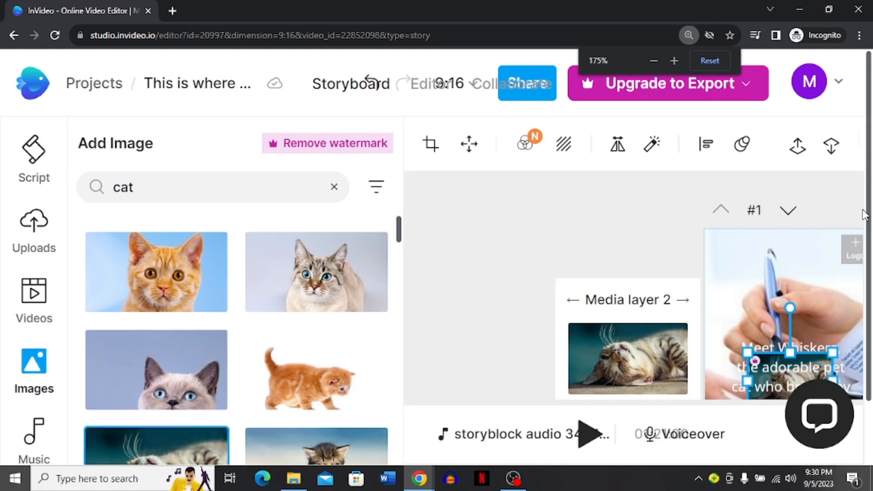
pyautogui.moveTo(677, 339)
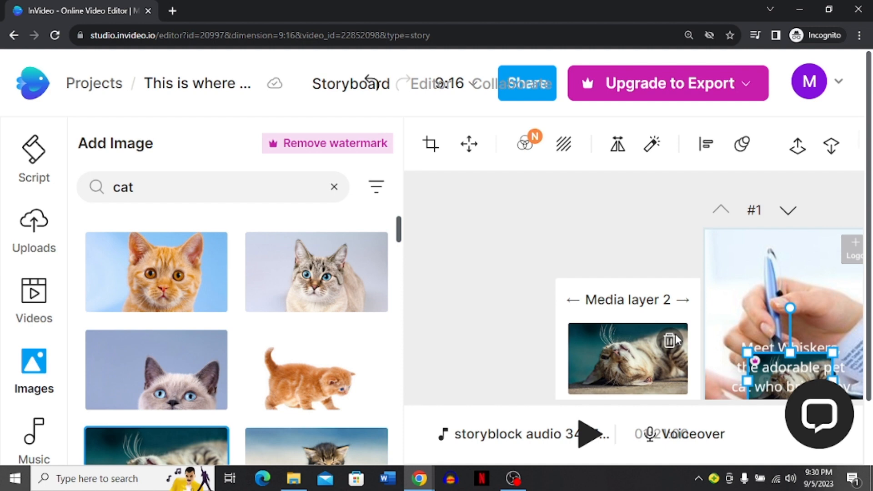
pyautogui.hotkey('ctrl', '-')
pyautogui.hotkey('ctrl', '-')
pyautogui.hotkey('ctrl', '-')
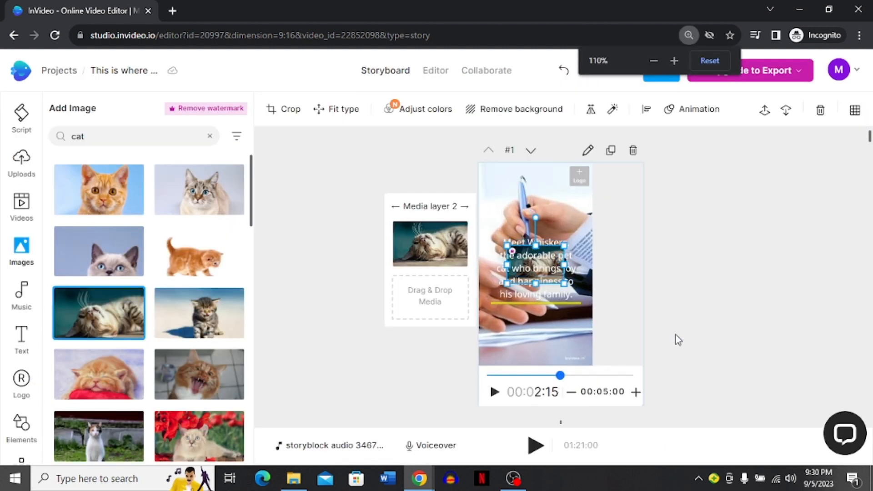
pyautogui.hotkey('ctrl', '-')
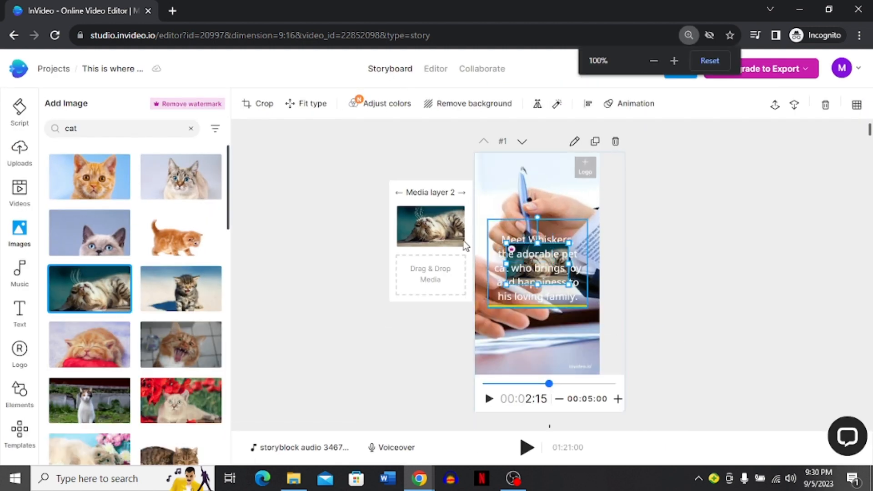
pyautogui.moveTo(424, 215)
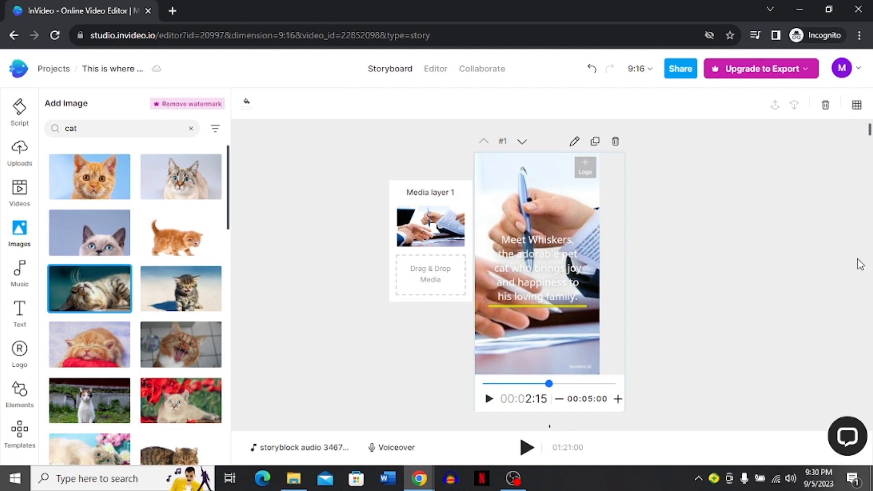
# Browse the music moods, text styles, logo upload area and the stickers, shapes, overlays and masks offered as elements.
pyautogui.click(22, 272)
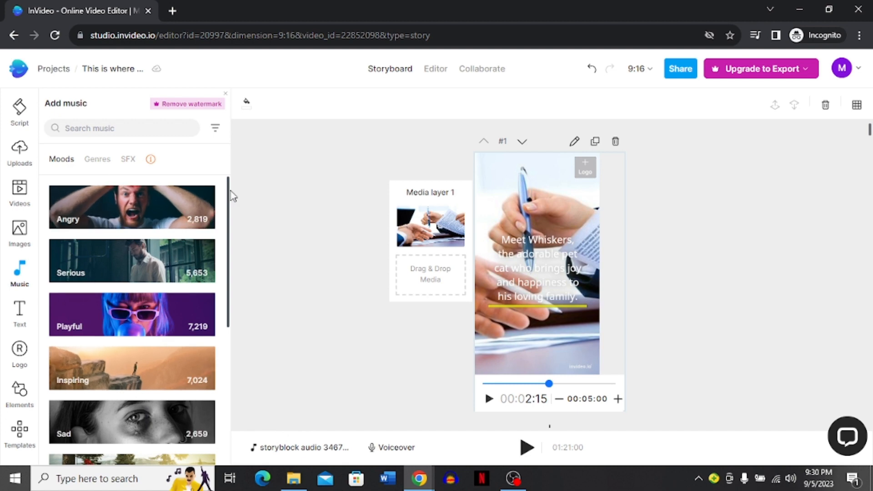
pyautogui.moveTo(229, 194); pyautogui.dragTo(212, 283)
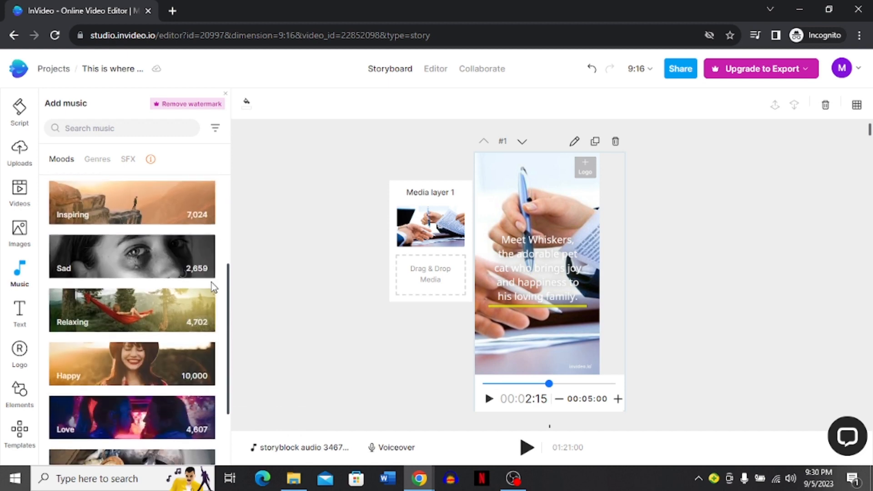
pyautogui.click(25, 309)
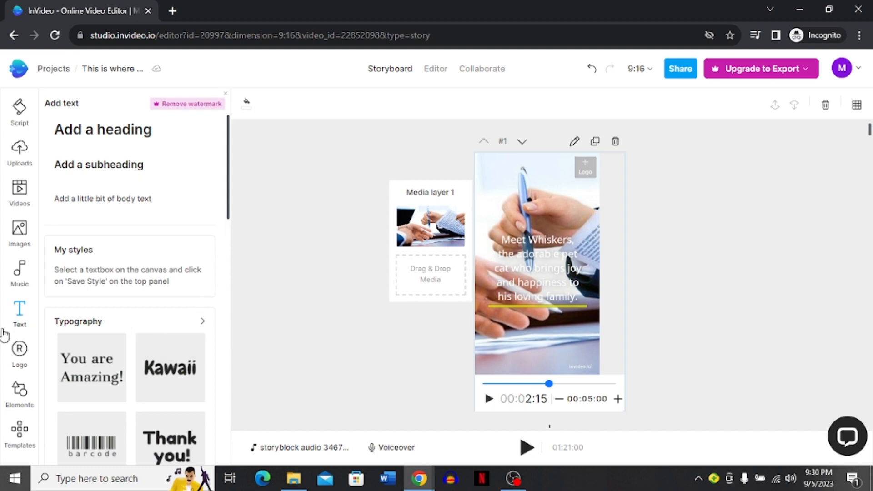
pyautogui.click(19, 355)
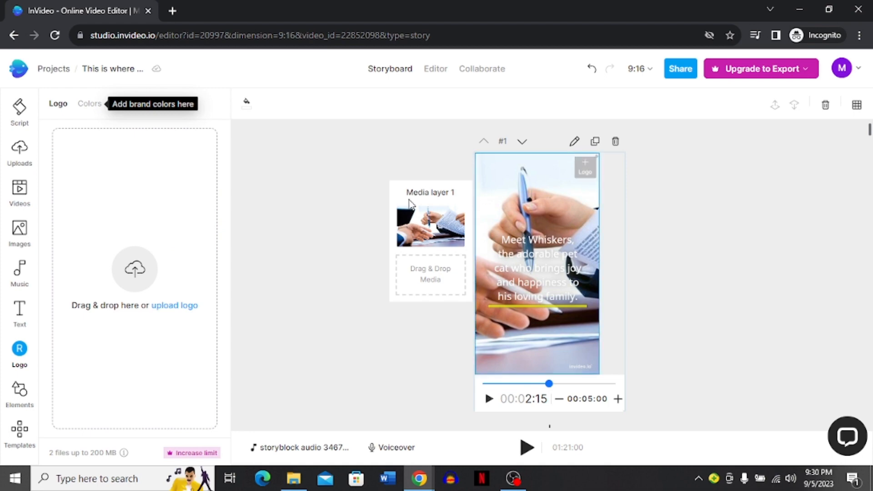
pyautogui.click(14, 391)
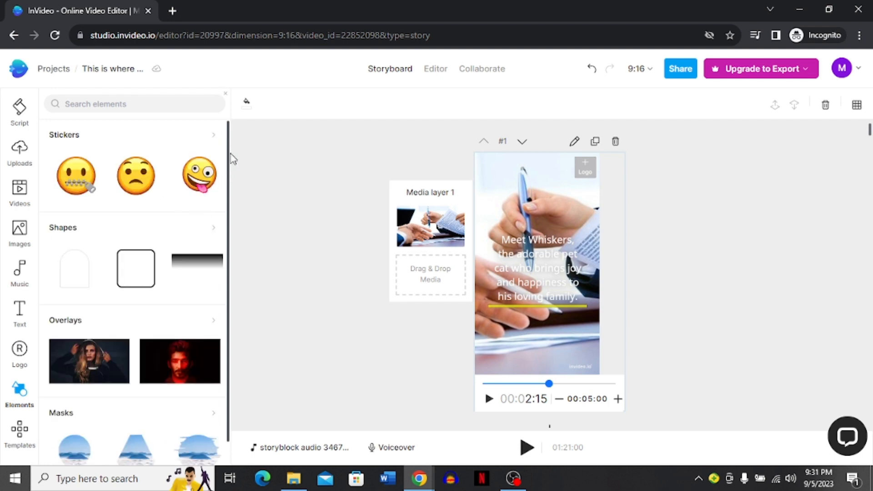
pyautogui.moveTo(230, 157); pyautogui.dragTo(221, 193)
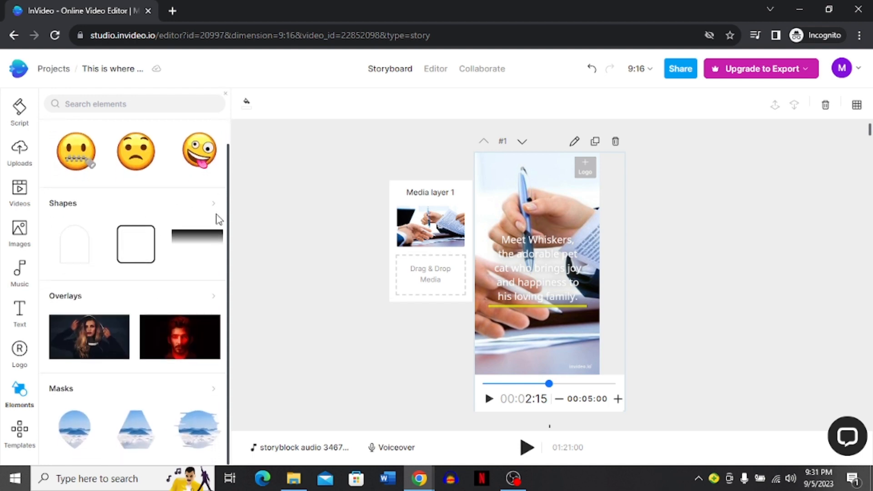
pyautogui.scroll(1, 222, 200)
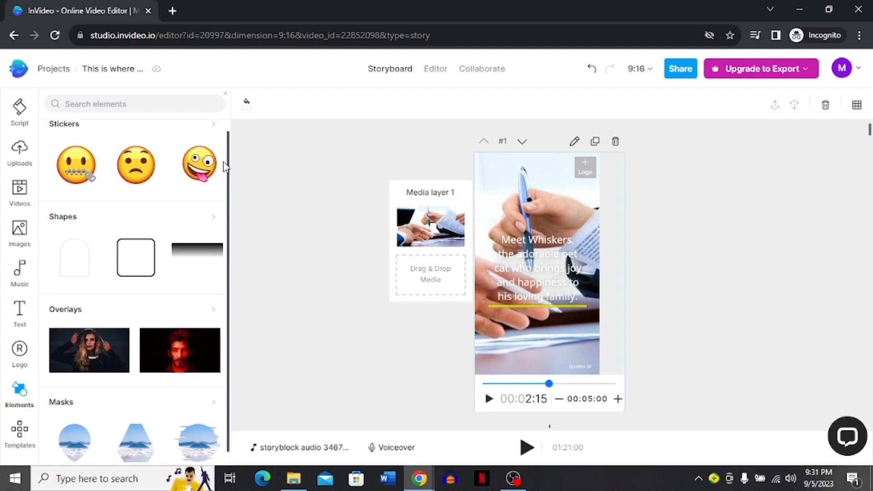
pyautogui.click(218, 137)
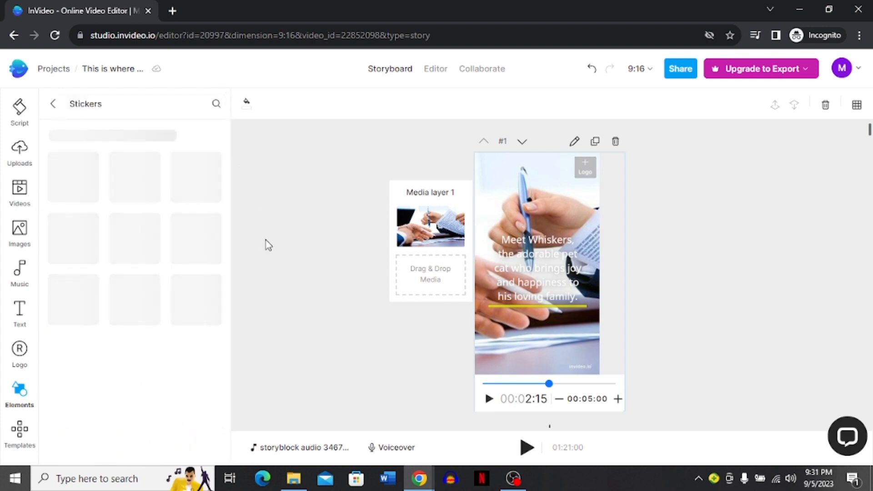
# Review the script text of all the scenes from the first to the last.
pyautogui.click(19, 112)
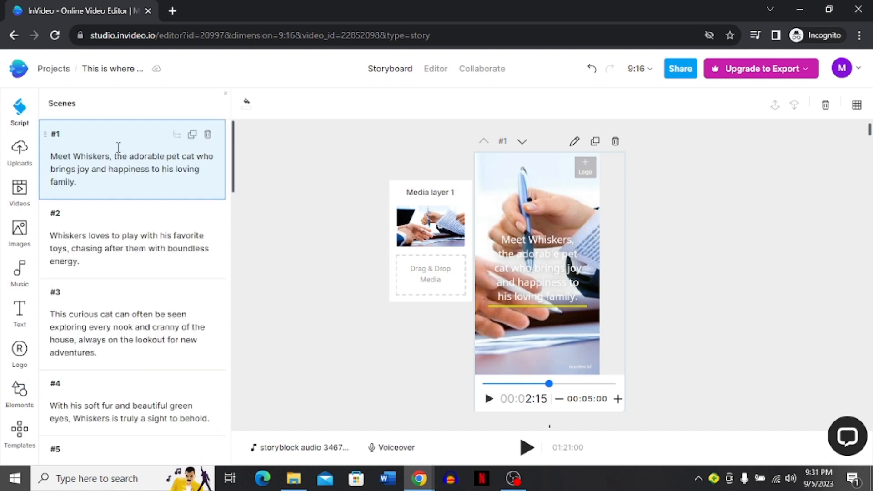
pyautogui.scroll(-20, 150, 302)
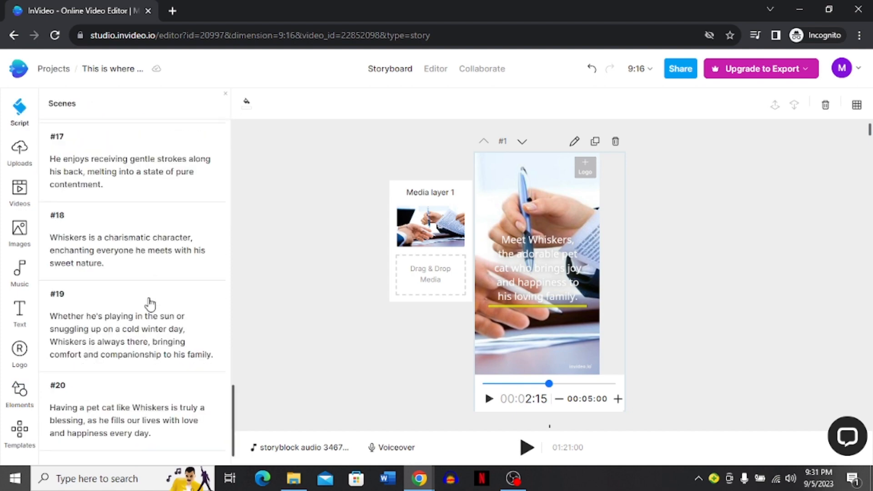
pyautogui.scroll(20, 150, 302)
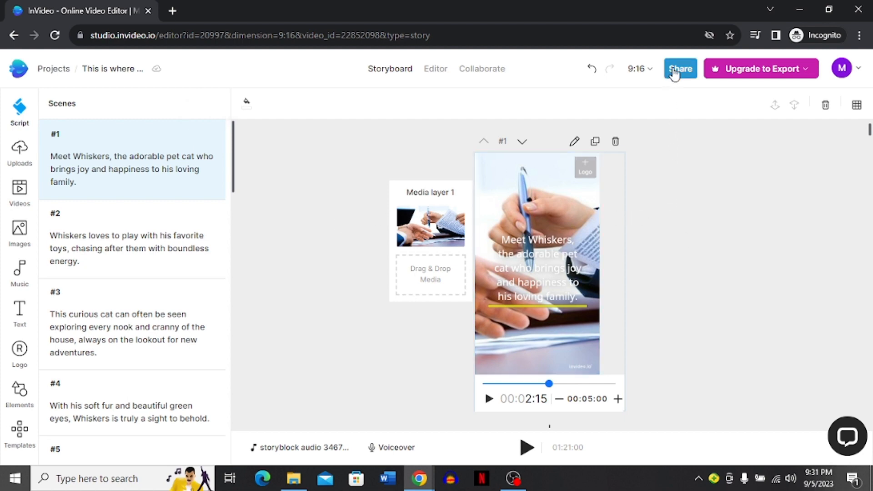
# Undo the deletion of the cat image in scene 1 and redo it.
pyautogui.click(592, 71)
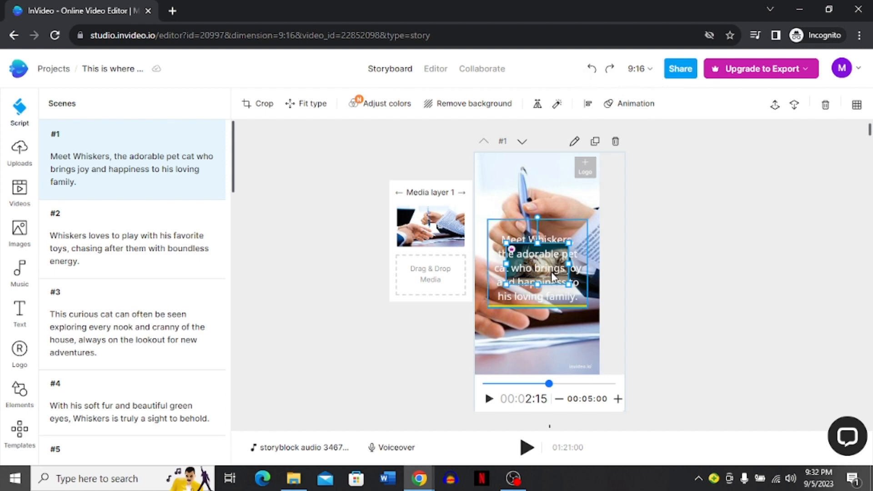
pyautogui.click(611, 71)
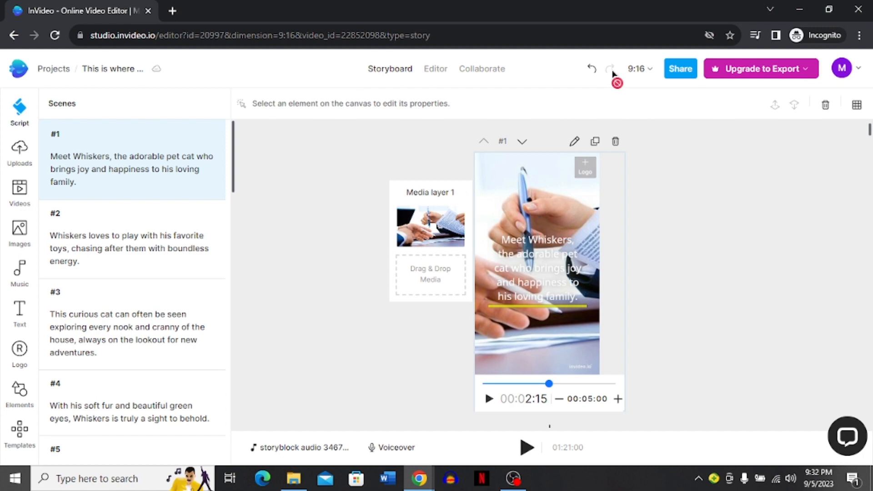
# Examine the team sharing options and the Admin role's permissions, and close them without sending an invite.
pyautogui.click(686, 75)
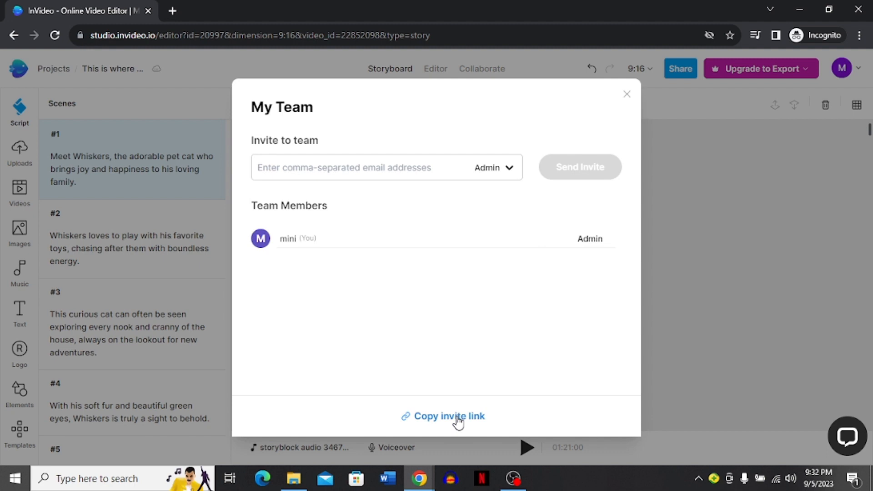
pyautogui.click(513, 171)
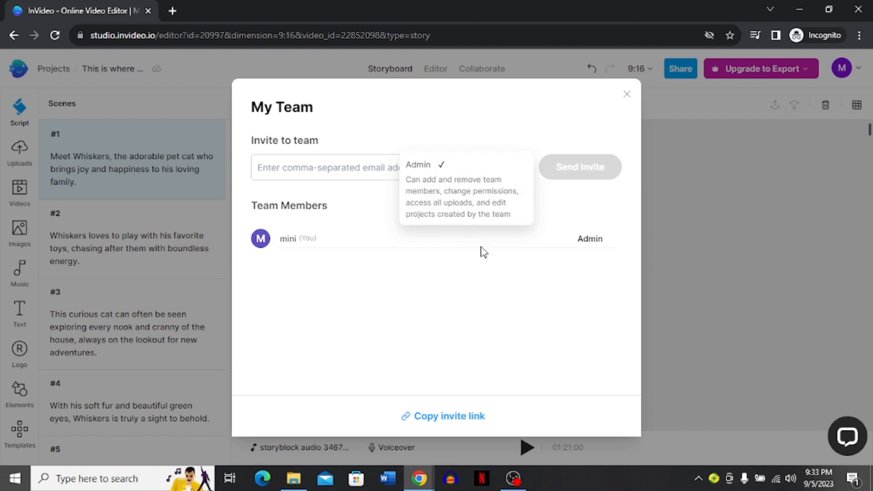
pyautogui.click(469, 282)
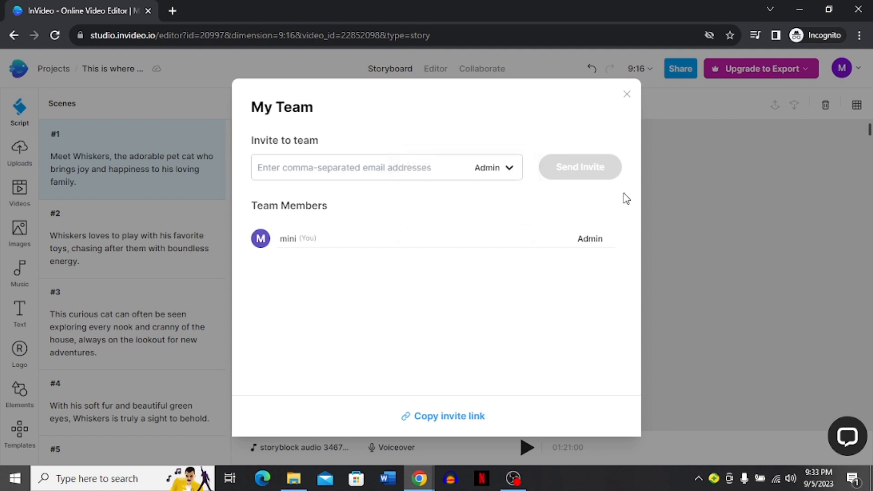
pyautogui.click(626, 97)
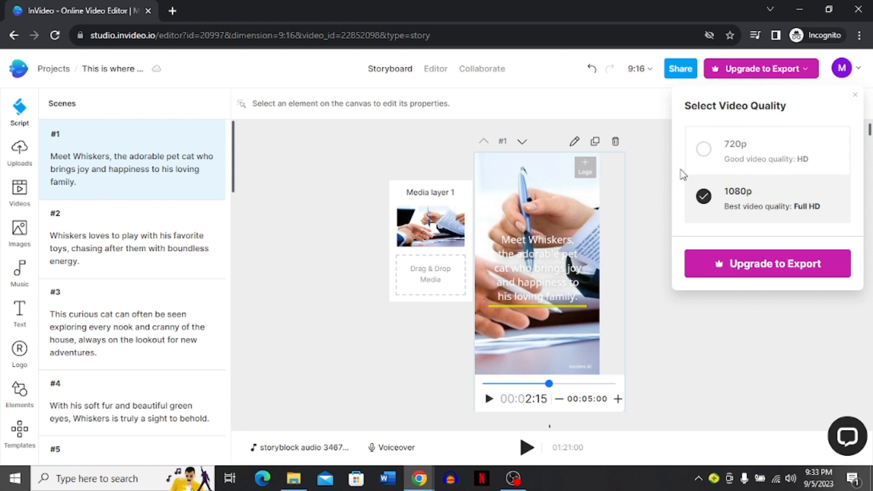
# Try the 720p export quality, switch back to 1080p, and close the video quality options.
pyautogui.click(703, 150)
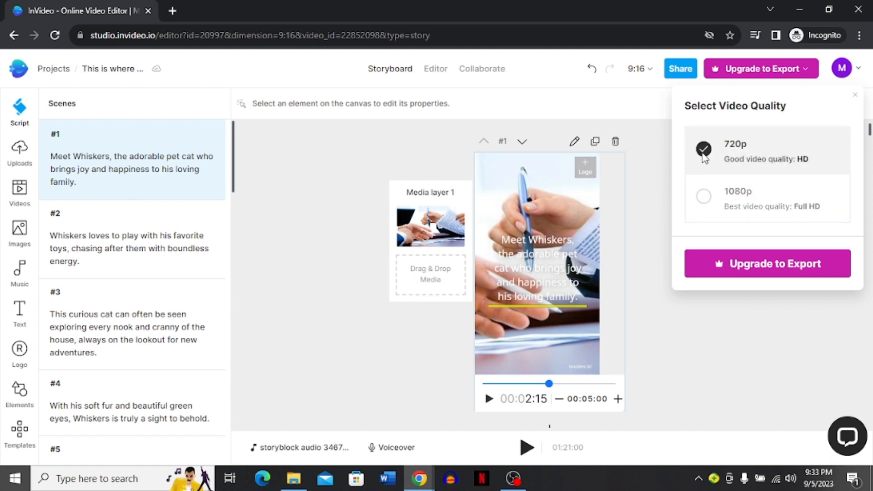
pyautogui.click(705, 199)
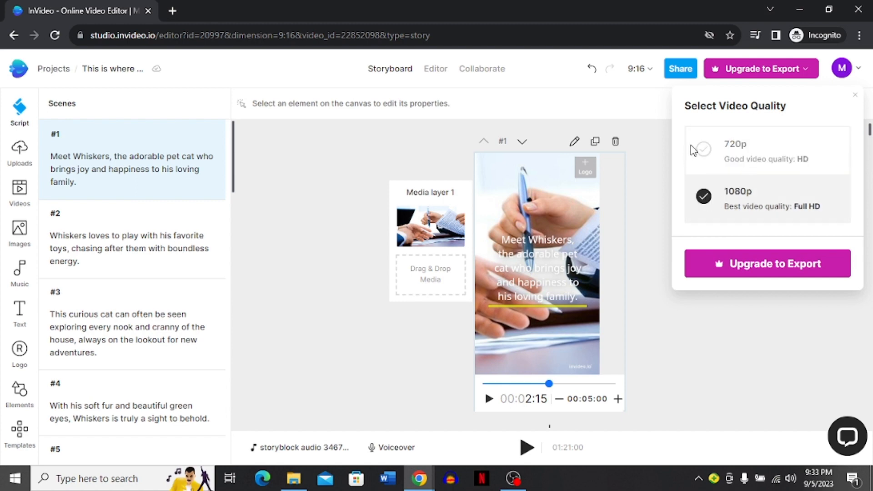
pyautogui.click(702, 151)
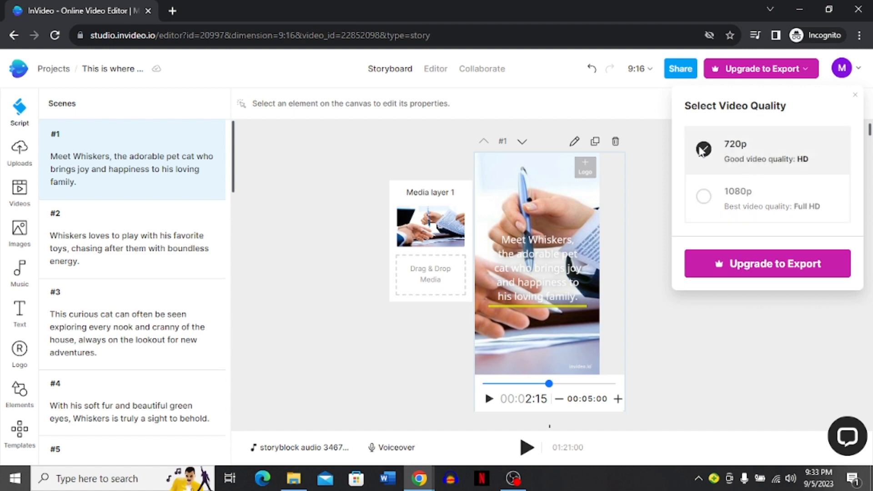
pyautogui.click(705, 195)
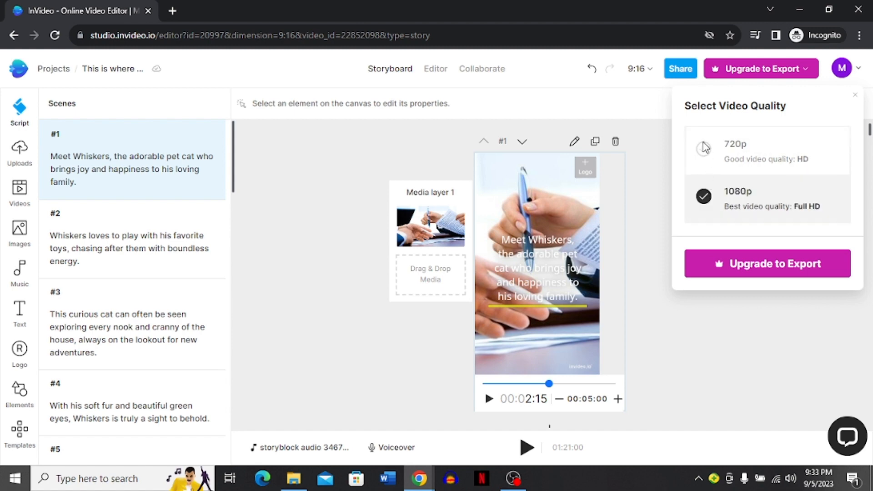
pyautogui.click(705, 148)
pyautogui.click(706, 199)
pyautogui.click(641, 204)
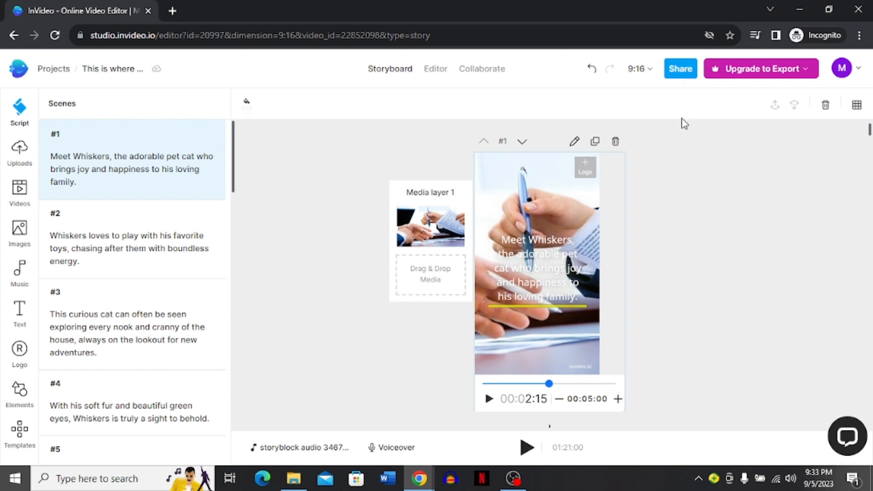
# Request the upgrade for a 1080p export and compare the features of the yearly Business and Unlimited plans.
pyautogui.click(720, 76)
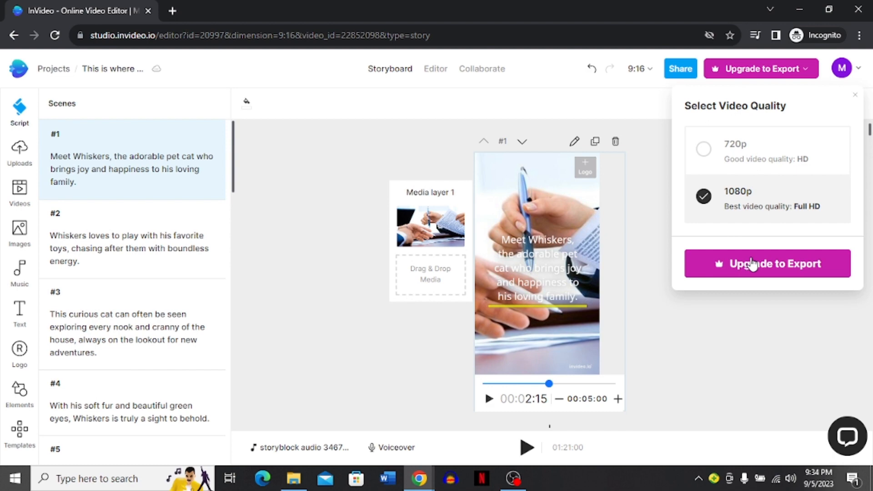
pyautogui.click(752, 264)
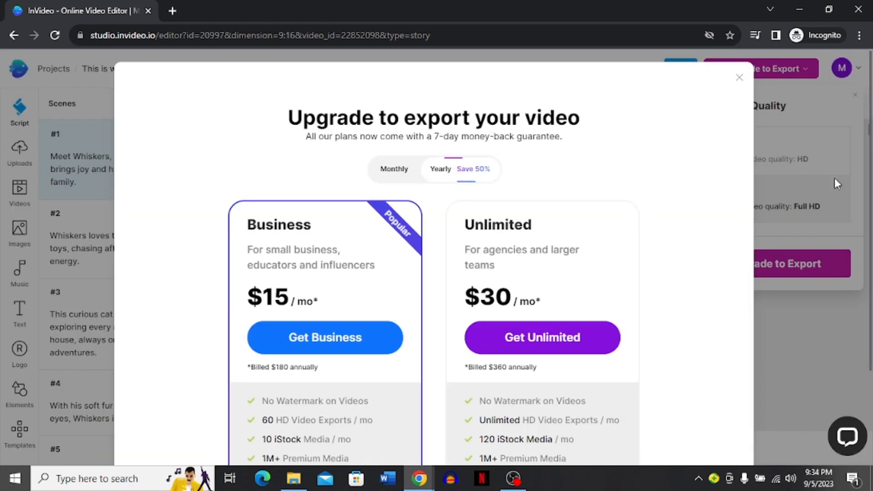
pyautogui.scroll(-3, 653, 267)
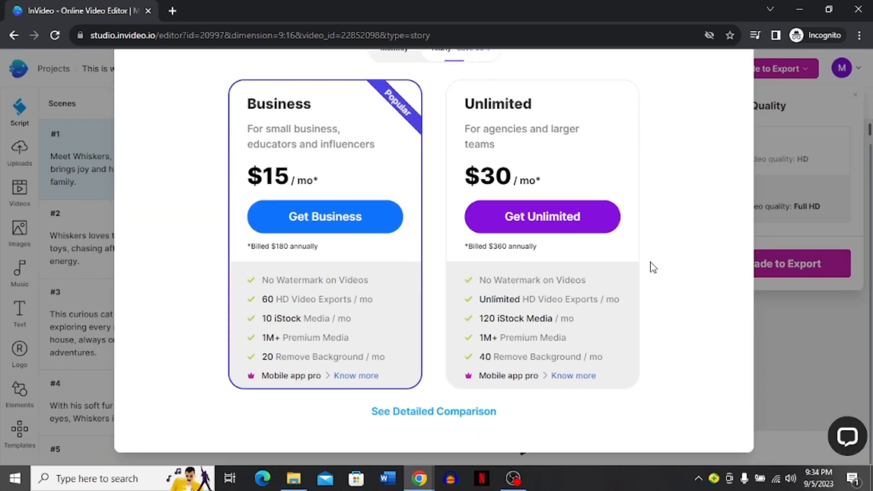
pyautogui.scroll(1, 653, 267)
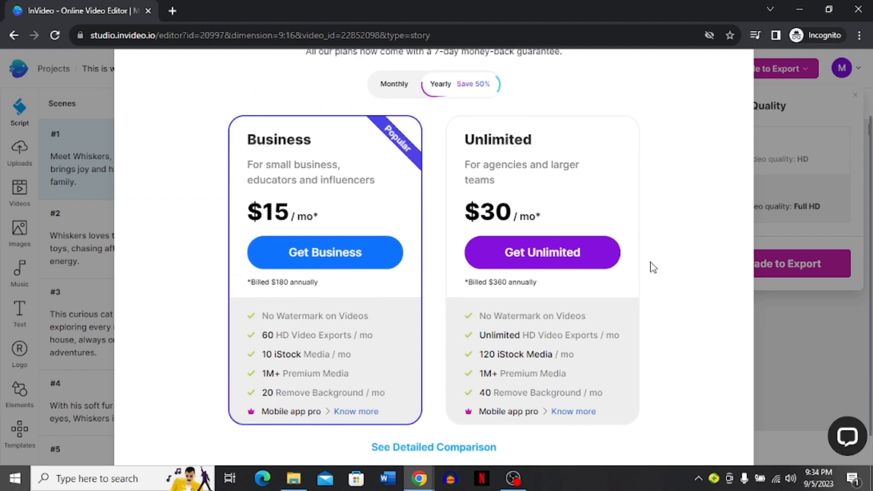
pyautogui.click(403, 91)
pyautogui.click(463, 93)
pyautogui.moveTo(243, 307); pyautogui.dragTo(407, 406)
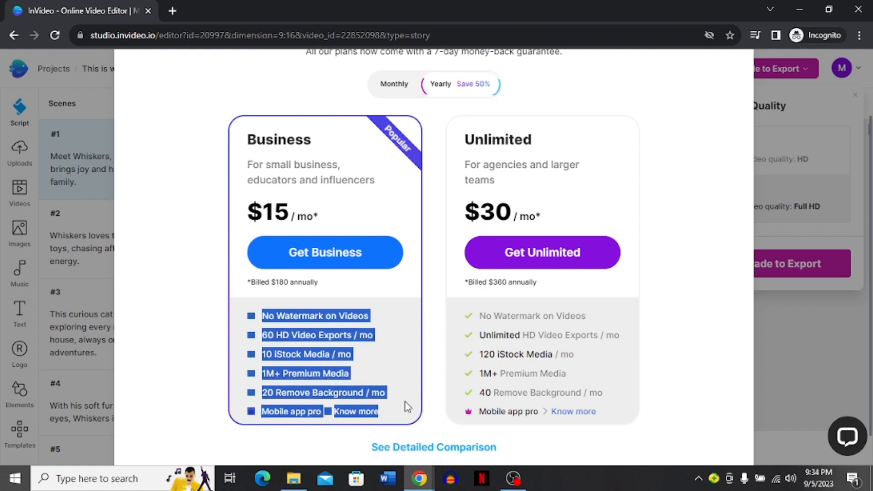
pyautogui.click(375, 305)
pyautogui.moveTo(459, 310); pyautogui.dragTo(621, 432)
pyautogui.click(510, 229)
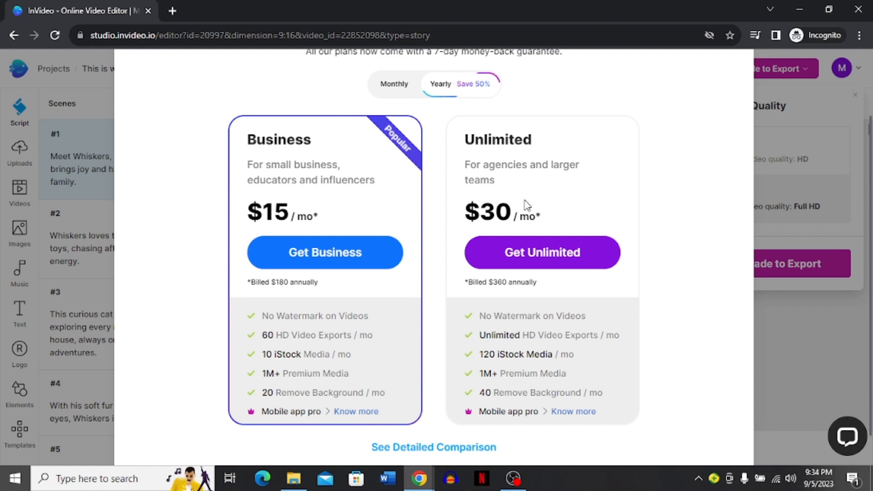
# Check the monthly pricing of the Business and Unlimited plans, and close the upgrade offer without subscribing.
pyautogui.click(398, 89)
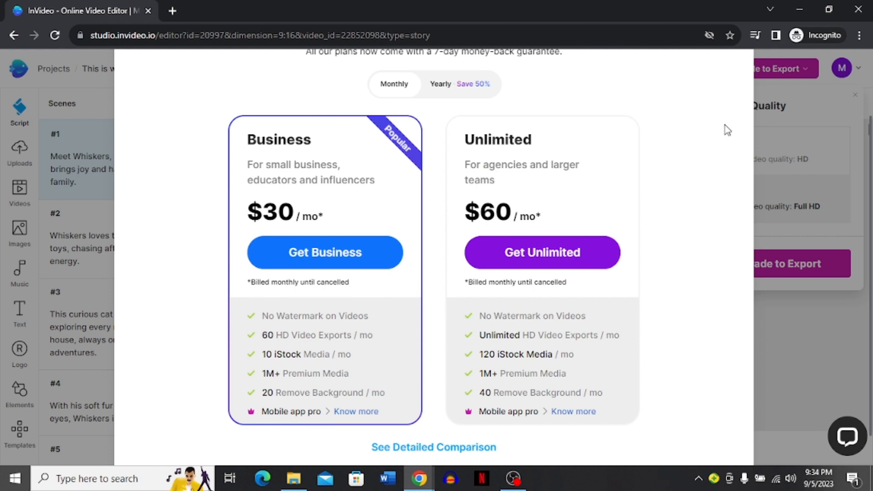
pyautogui.scroll(2, 724, 124)
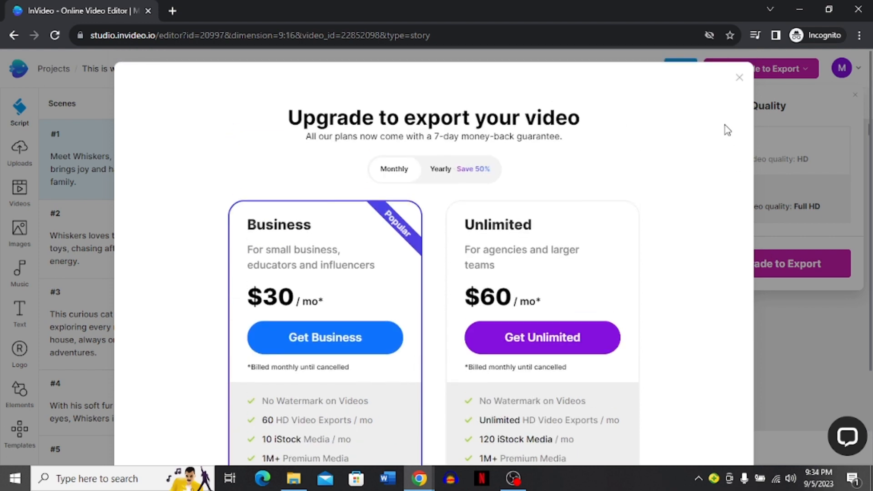
pyautogui.click(740, 74)
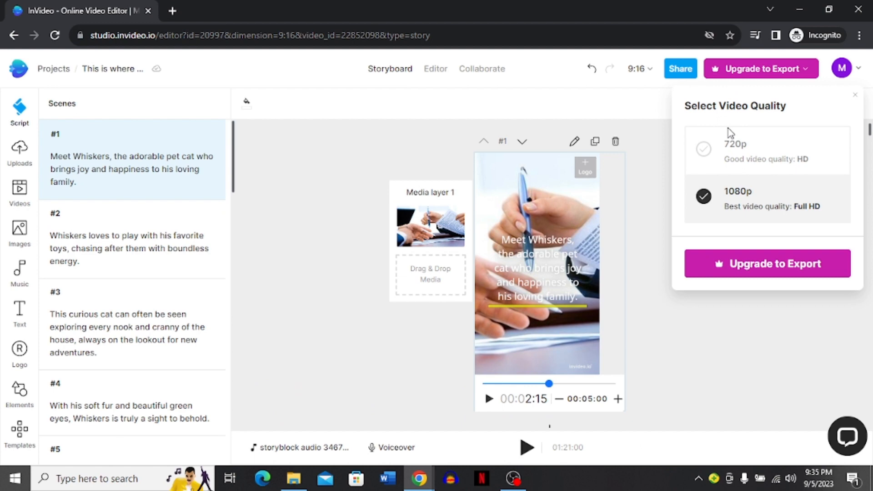